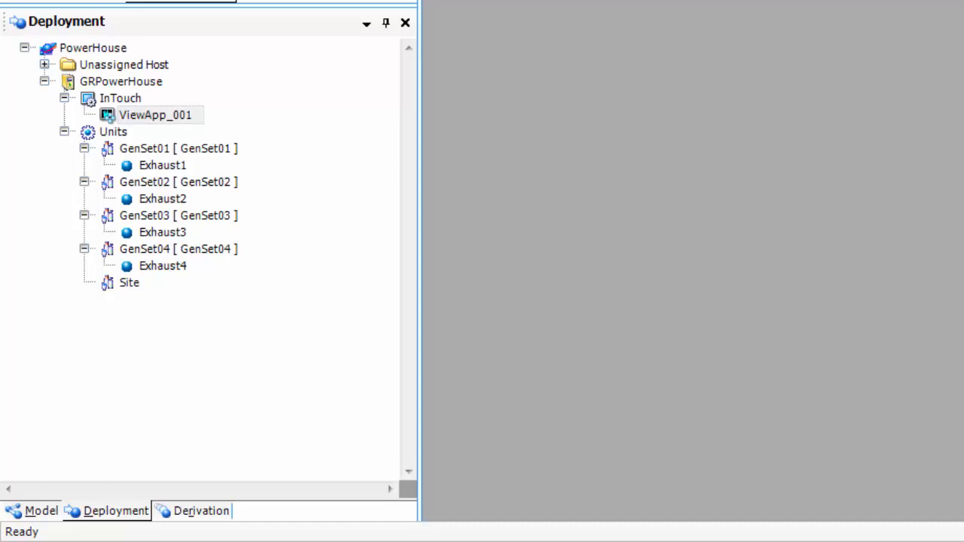
Review the PowerHouse objects in the deployment and model views and select the Alarm graphic in the ViewApps folder
click(287, 100)
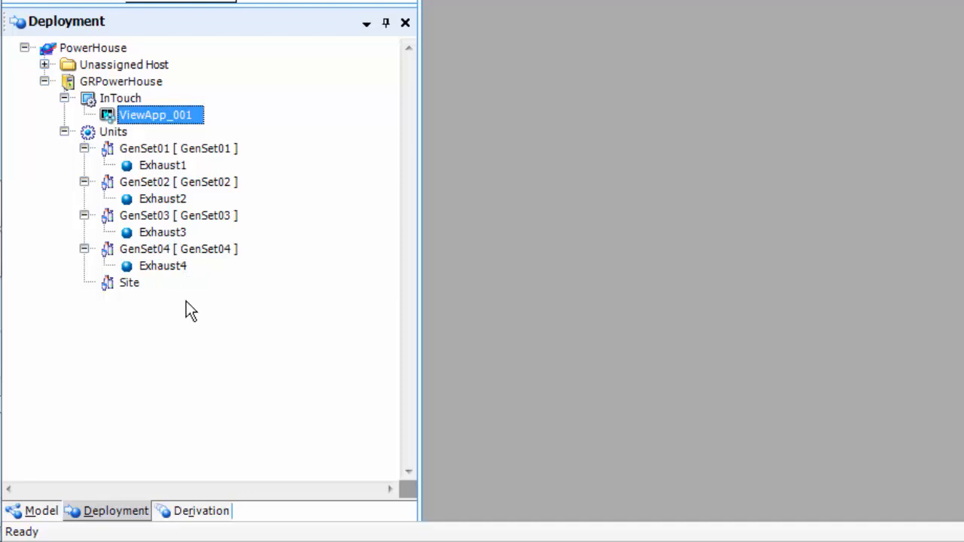
click(38, 512)
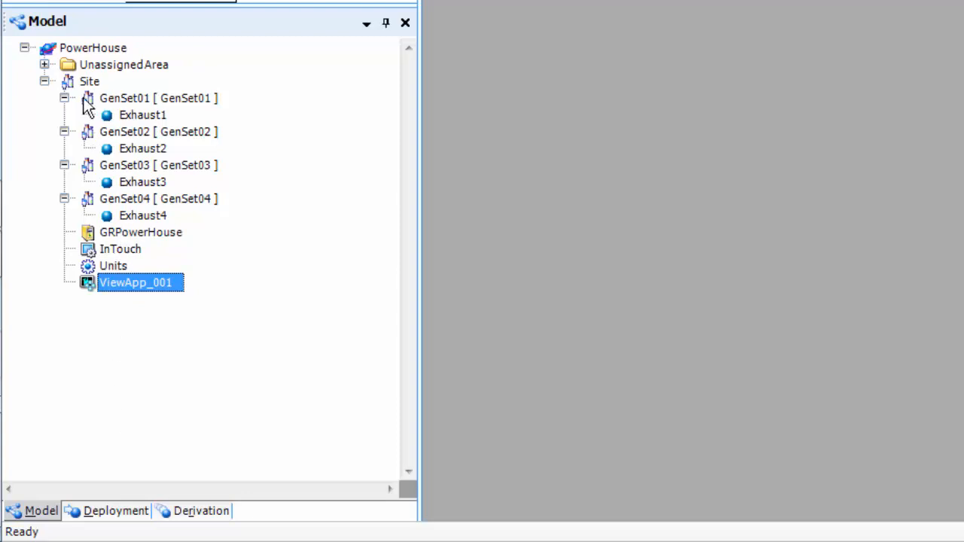
click(116, 515)
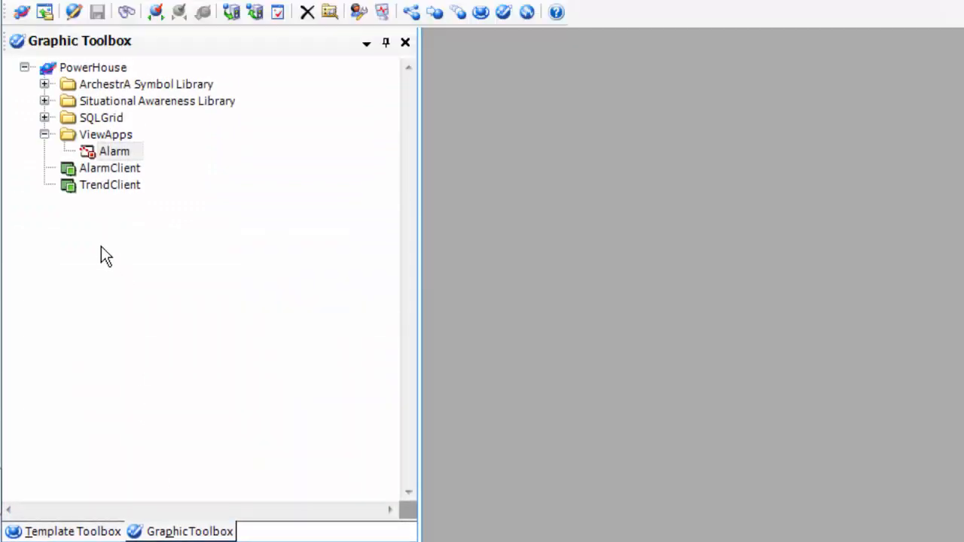
click(114, 154)
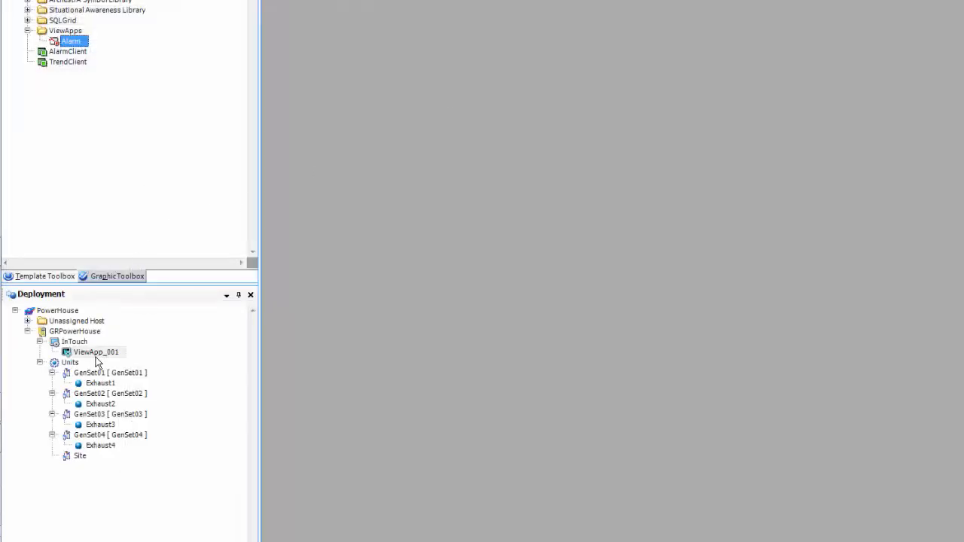
Open ViewApp_001 for editing in InTouch WindowMaker
click(97, 355)
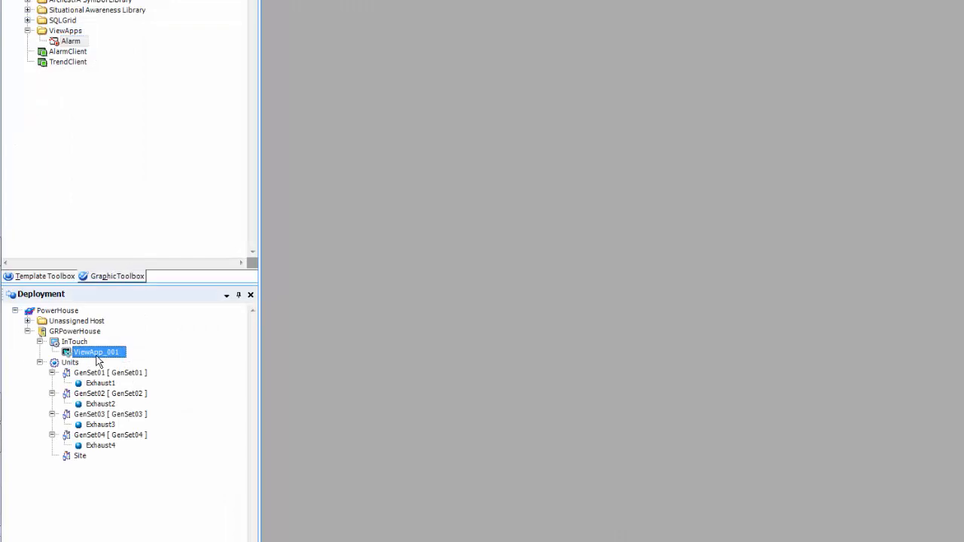
double_click(96, 354)
click(644, 321)
click(515, 351)
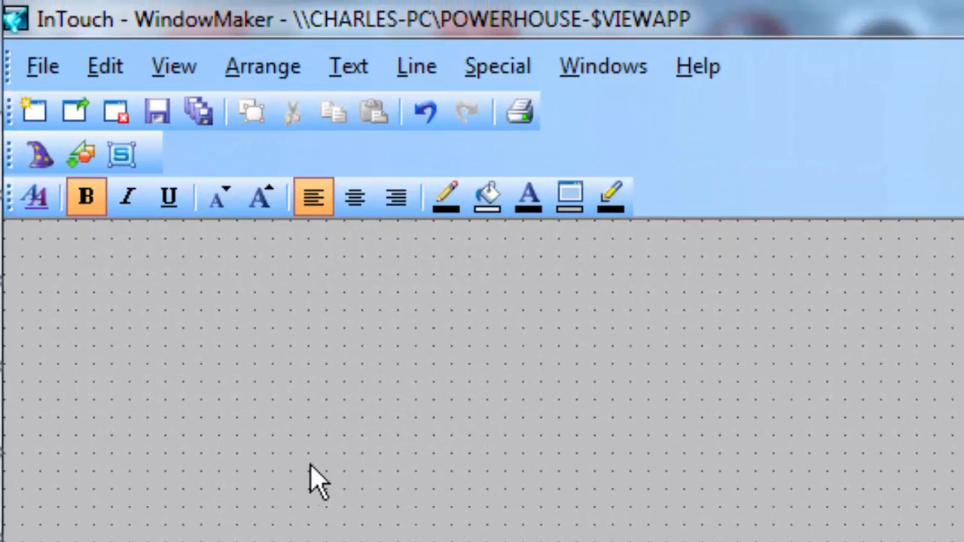
Embed the Alarm graphic from the ViewApps folder at the upper-left corner of the InTouch window canvas
click(79, 155)
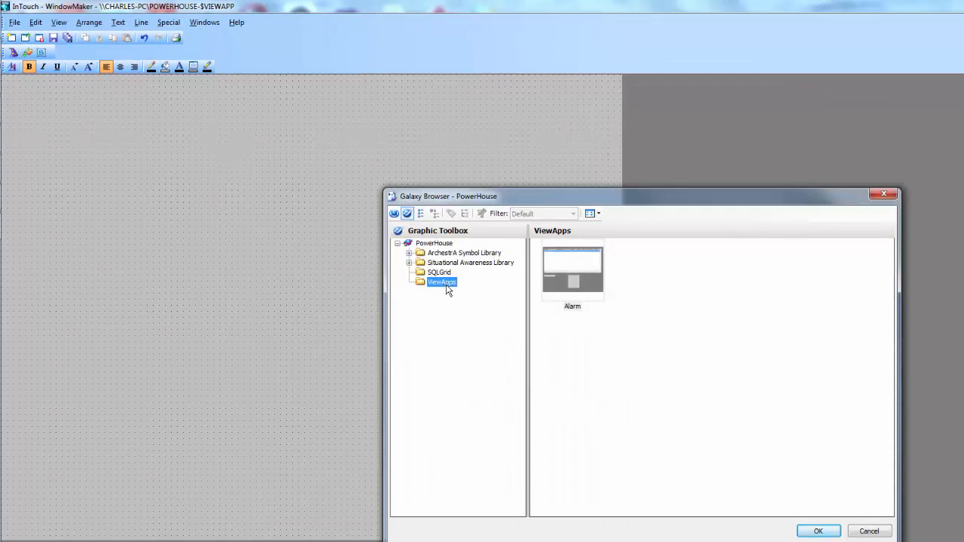
click(585, 271)
double_click(585, 269)
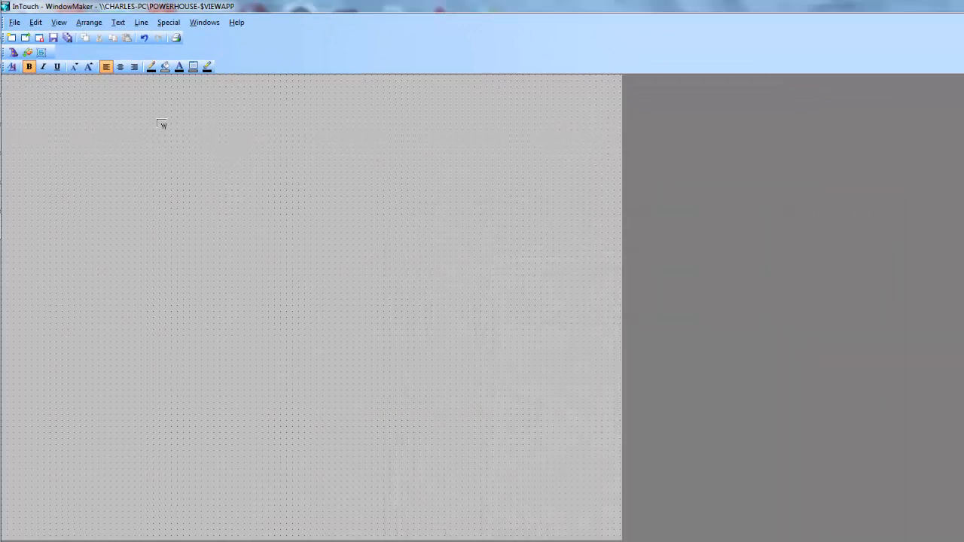
click(7, 79)
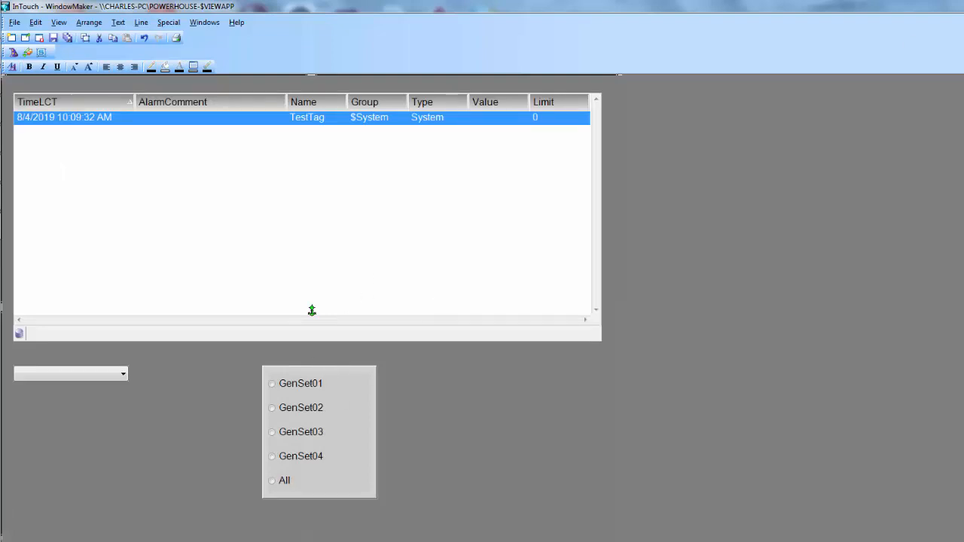
Close WindowMaker and check in the changes to the view application
click(539, 361)
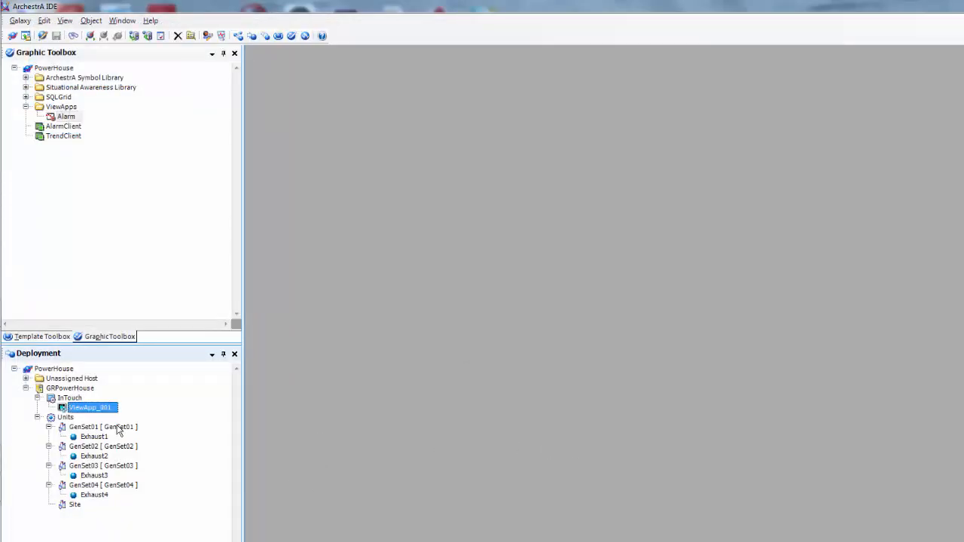
click(603, 387)
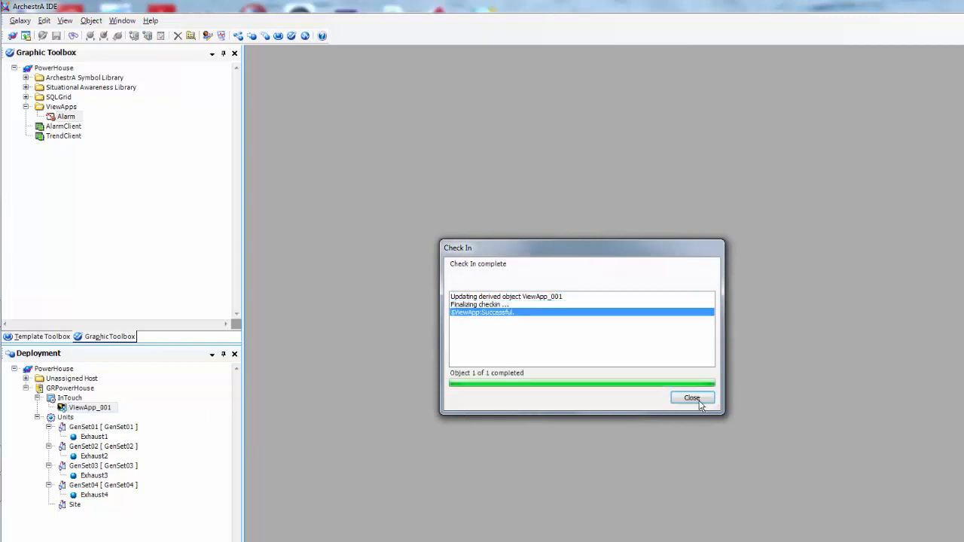
click(700, 401)
Deploy ViewApp_001 to the InTouch view engine
right_click(101, 409)
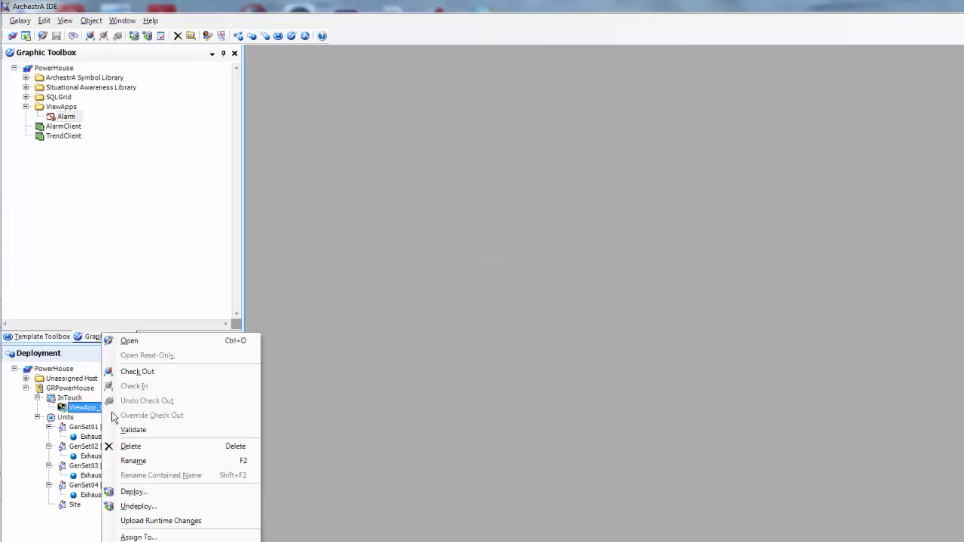
click(150, 493)
click(642, 407)
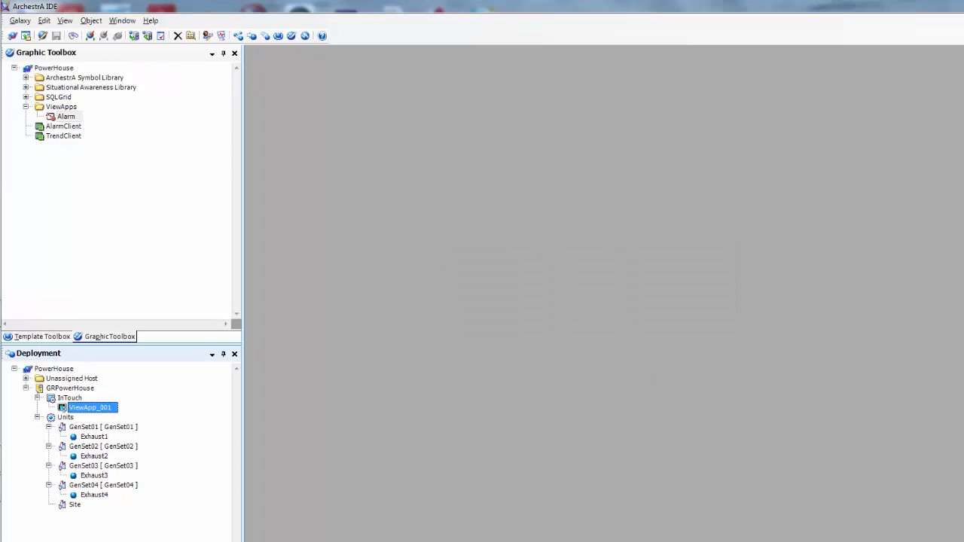
Switch to SQL Server Management Studio and select the top 1000 rows of the dbo.v_AlarmHistory view in the A2ALMDB database
click(958, 7)
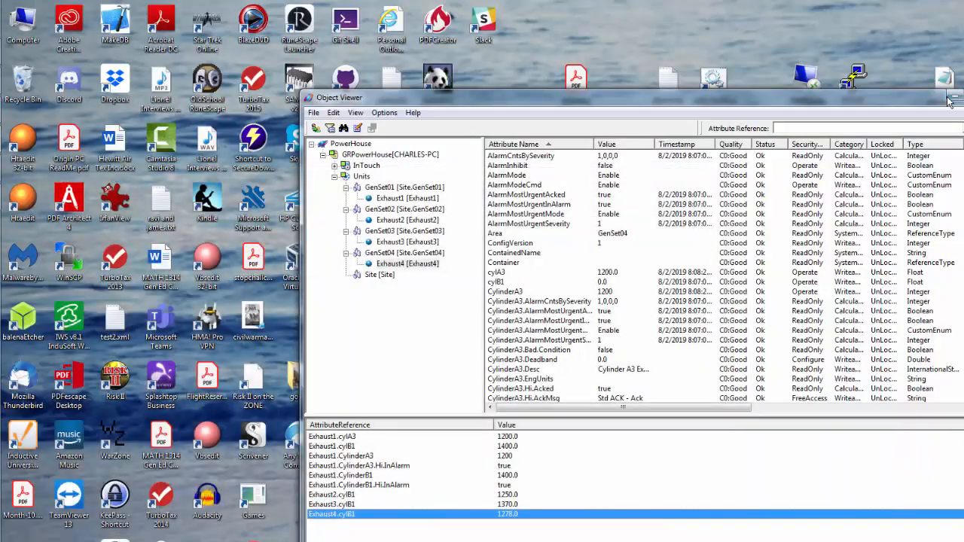
click(951, 100)
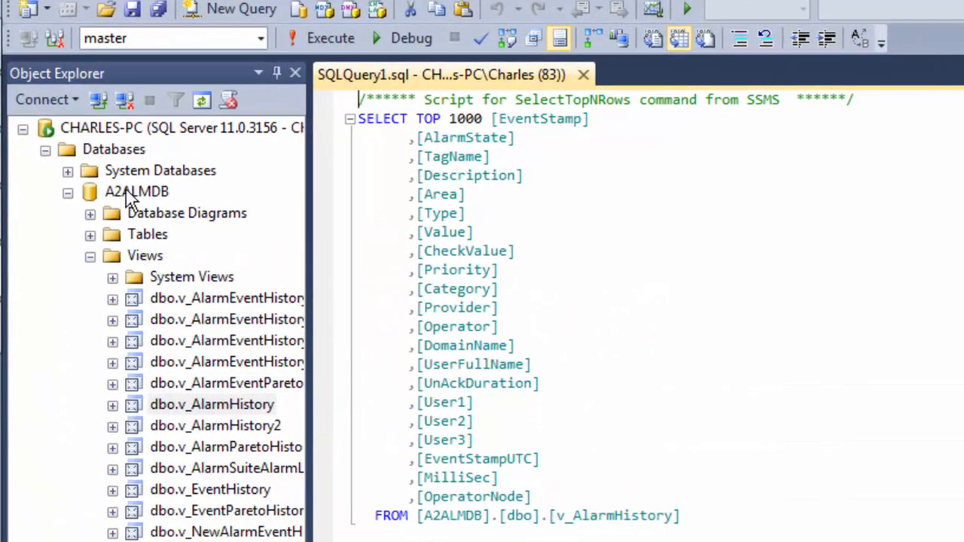
click(128, 194)
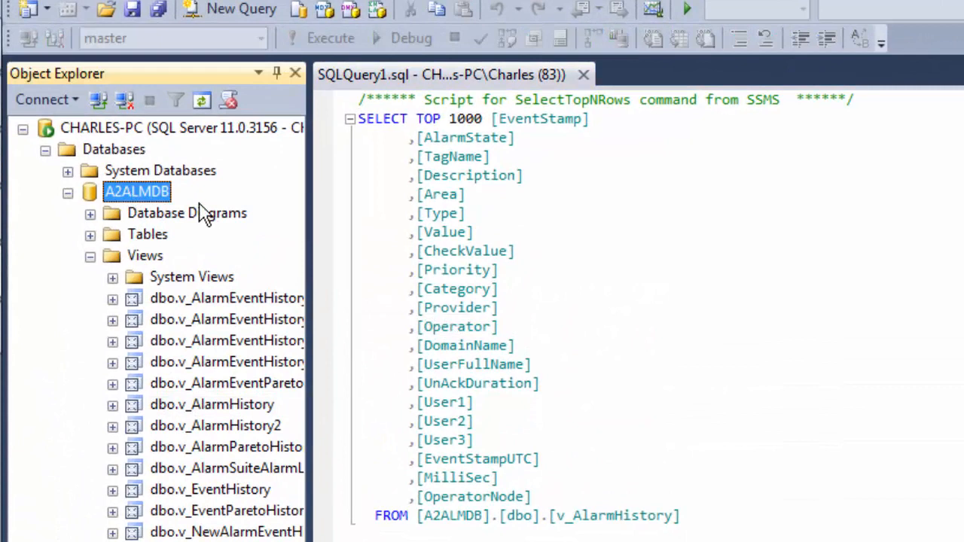
right_click(241, 406)
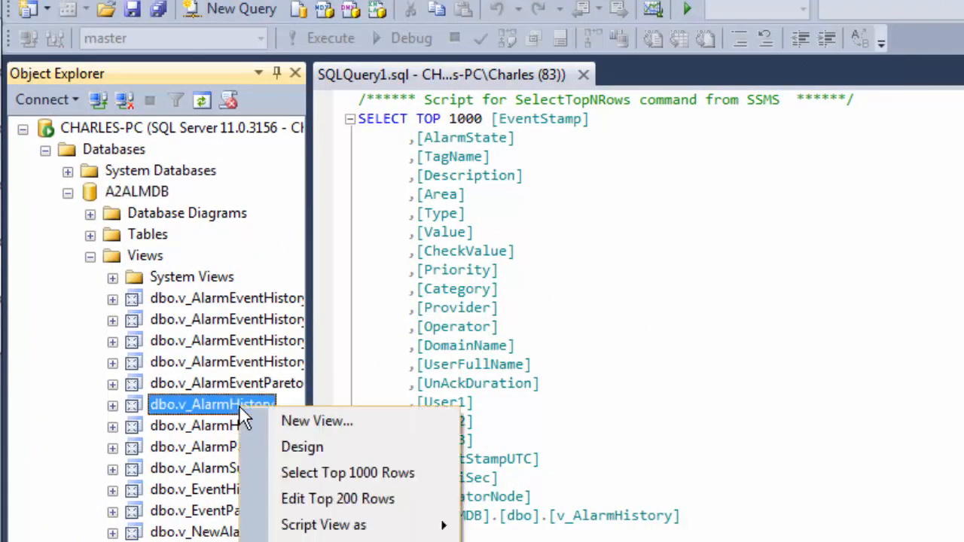
click(407, 473)
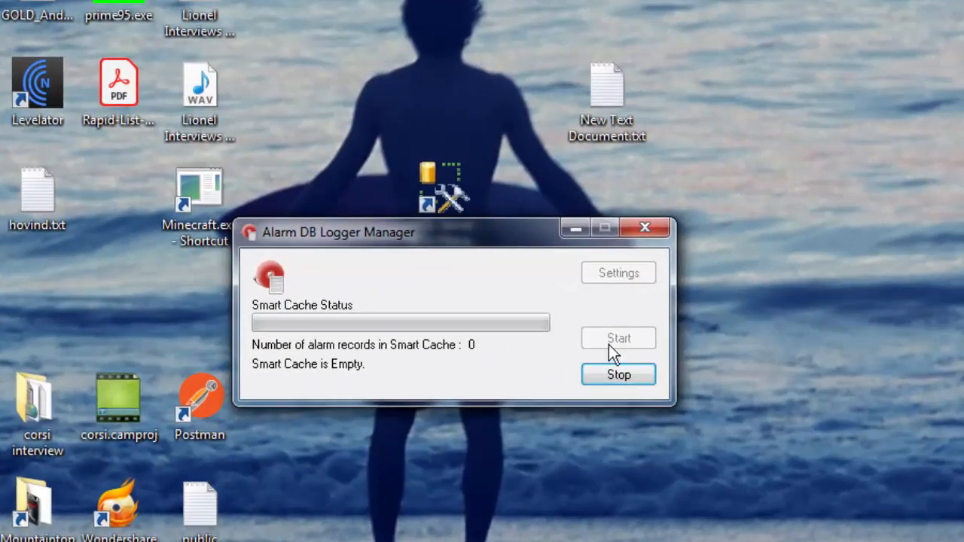
Stop logging in the Alarm DB Logger Manager and test its connection to the A2ALMDB database on localhost
click(619, 375)
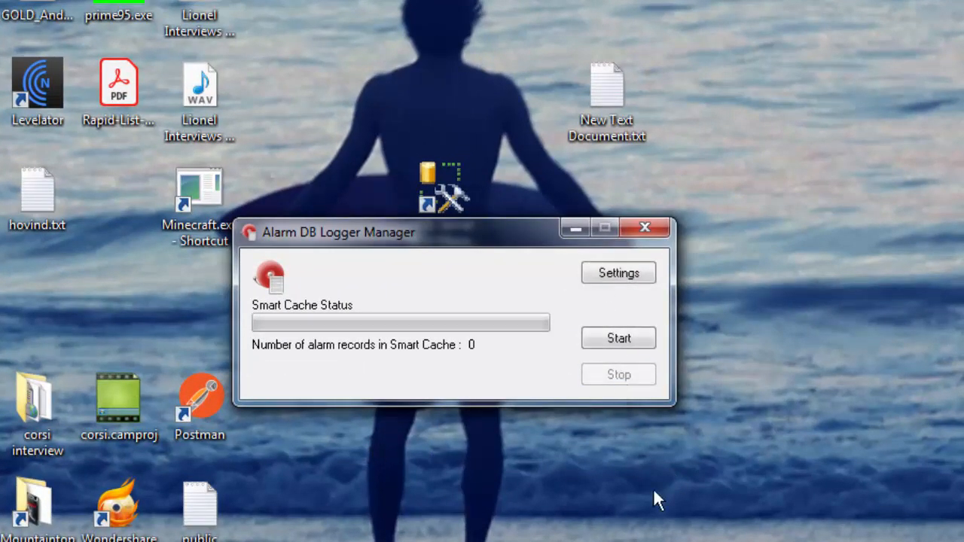
click(619, 273)
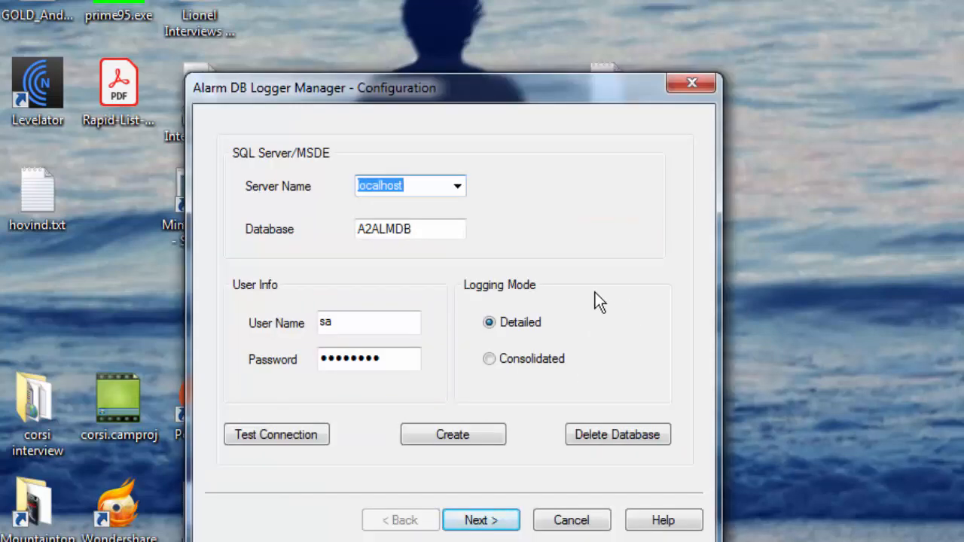
click(414, 191)
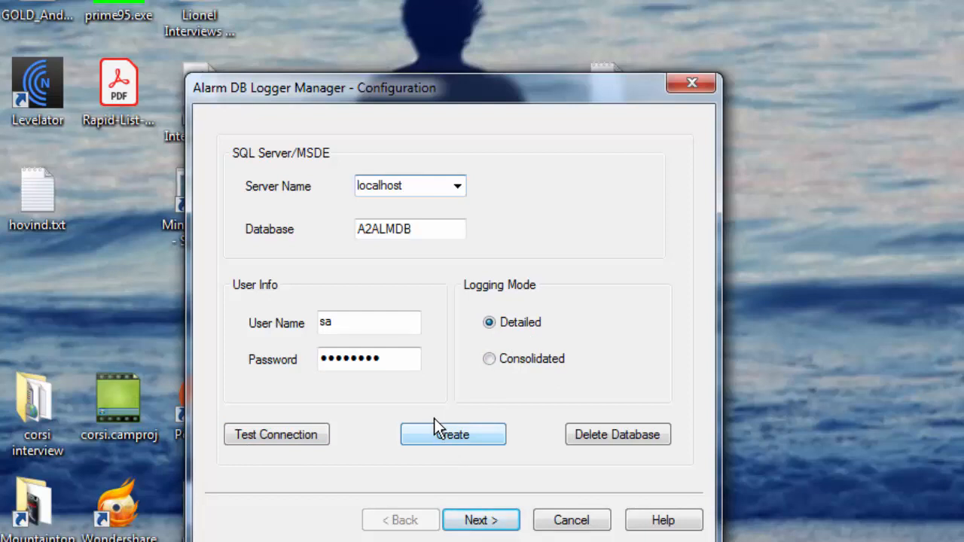
click(255, 437)
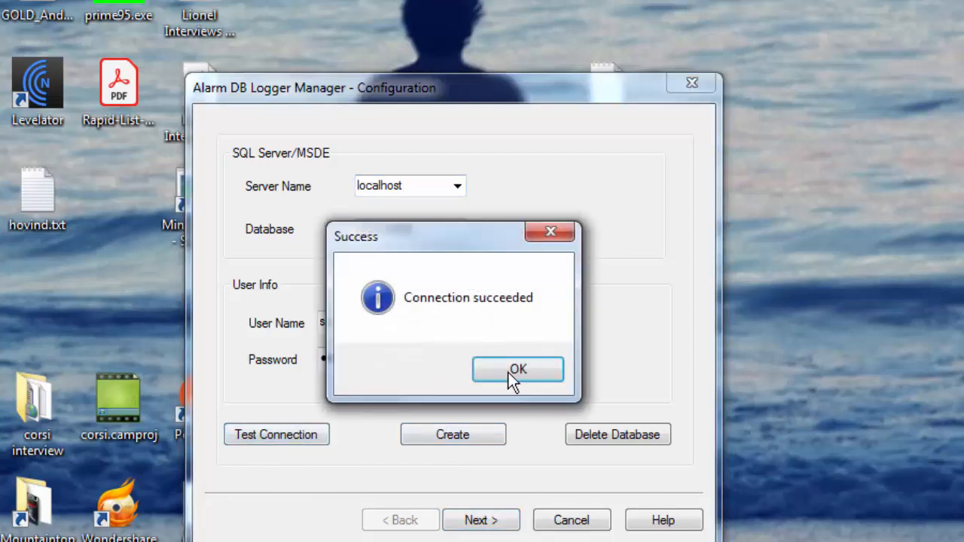
click(517, 371)
Accept the existing alarm query and advanced settings, finish the logger configuration and start alarm logging
click(493, 521)
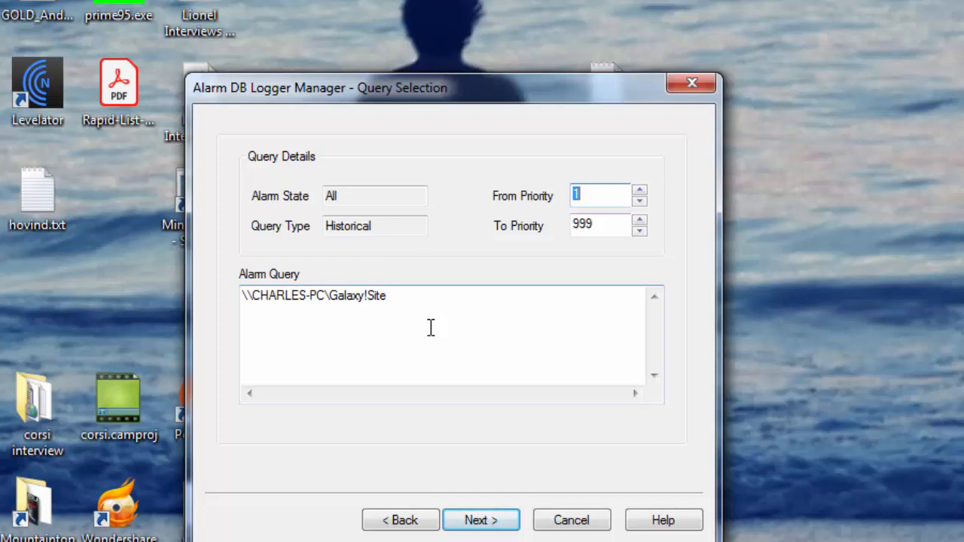
click(482, 520)
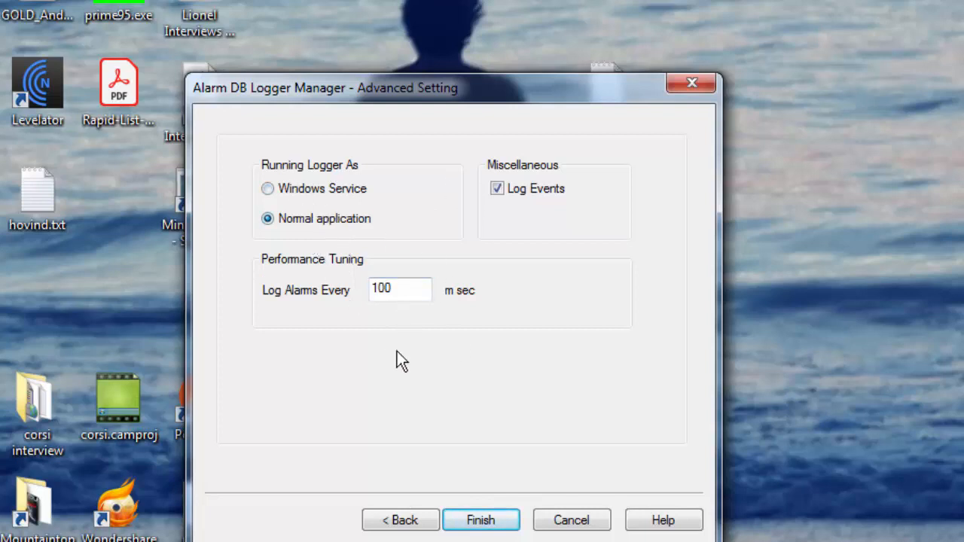
click(482, 523)
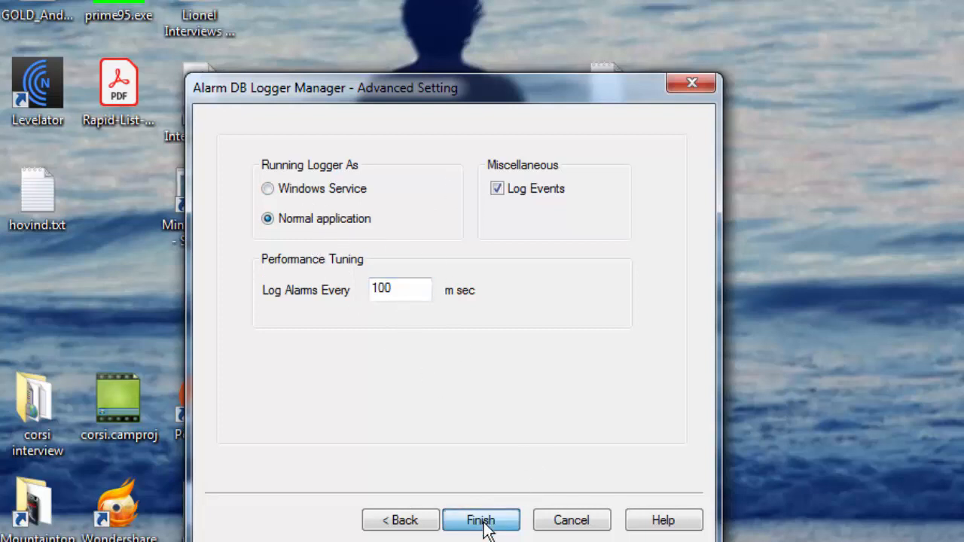
click(609, 338)
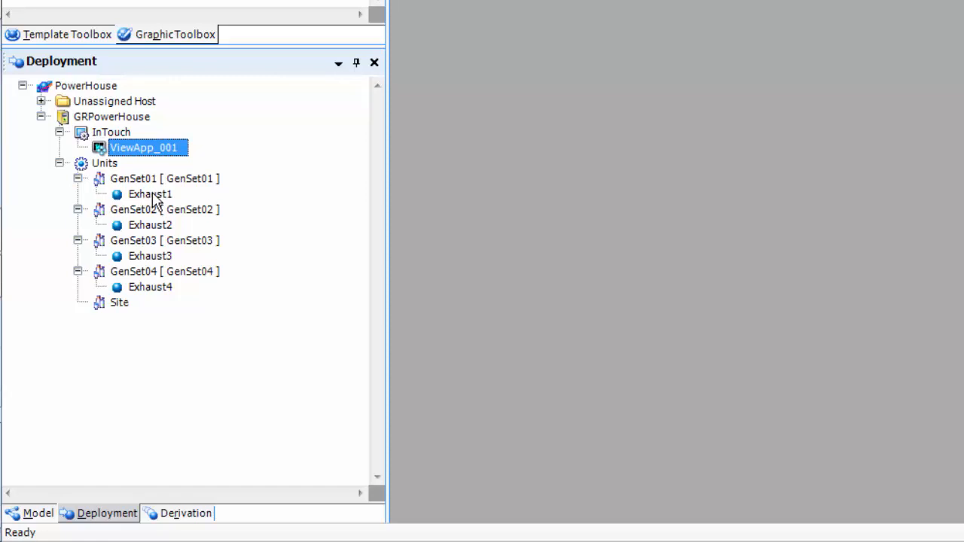
Switch to the ArchestrA IDE, locate Exhaust1 in the derivation view and open its parent template $Exhaust
click(153, 195)
click(186, 513)
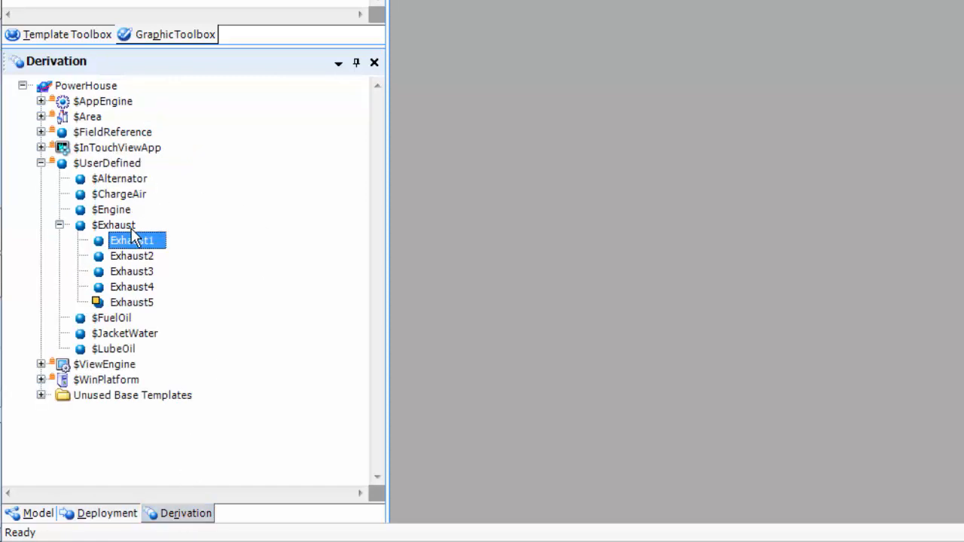
click(124, 226)
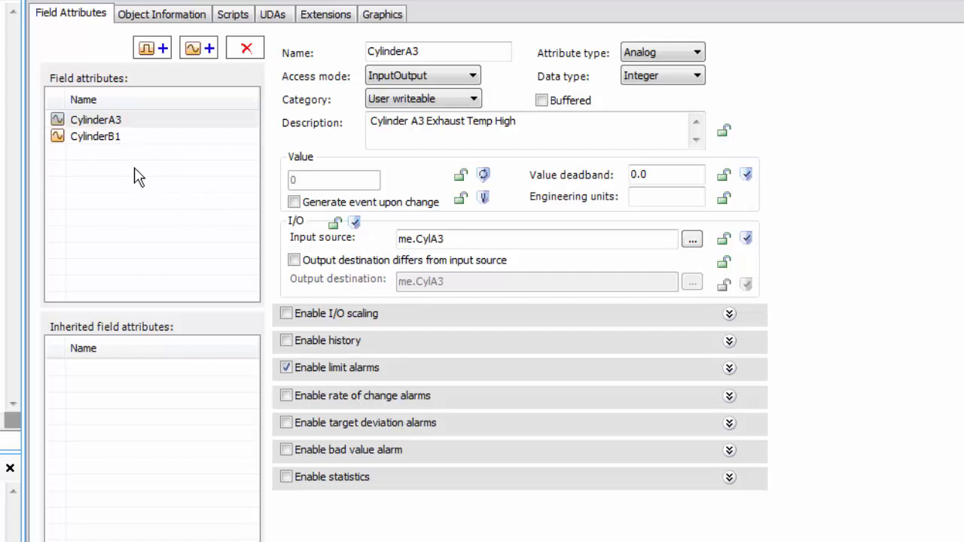
Examine the $Exhaust template's field attributes and its cylA3 and cylB1 user-defined attributes
click(83, 13)
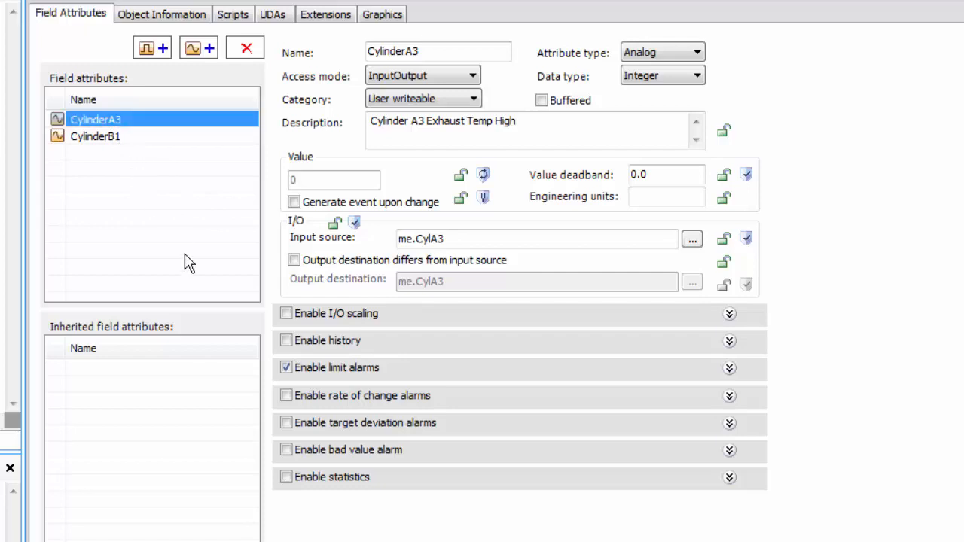
click(275, 14)
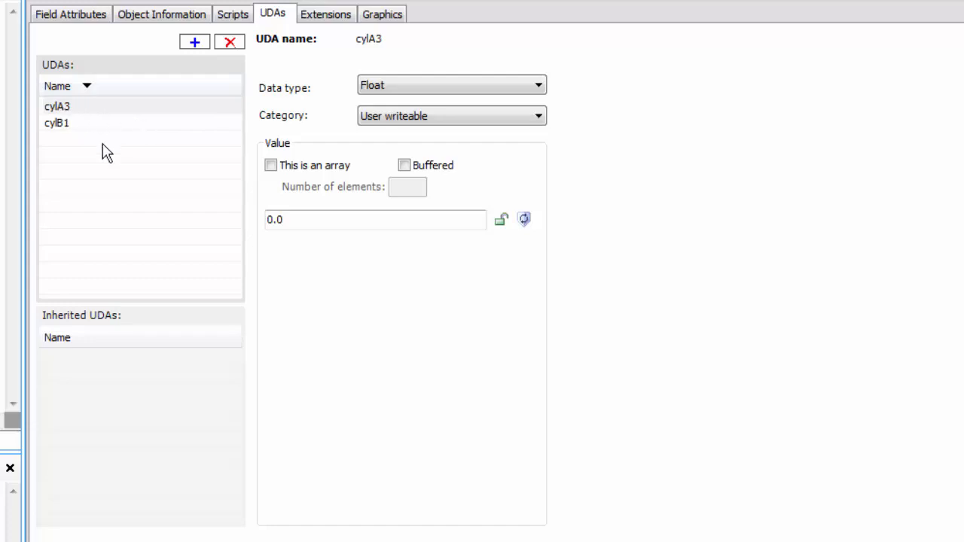
click(84, 123)
click(89, 105)
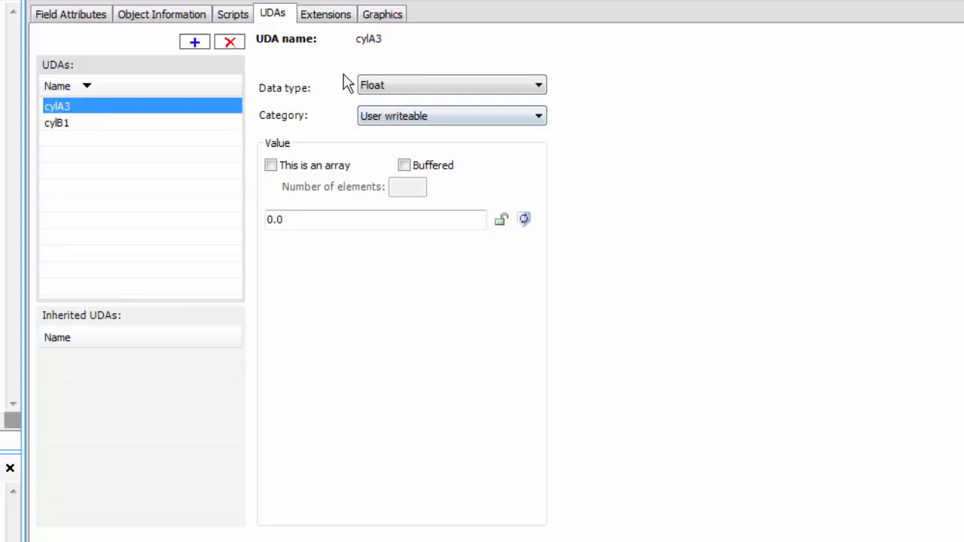
Examine the CylinderB1 and CylinderA3 field attributes and expand the limit alarm settings of CylinderA3
click(99, 17)
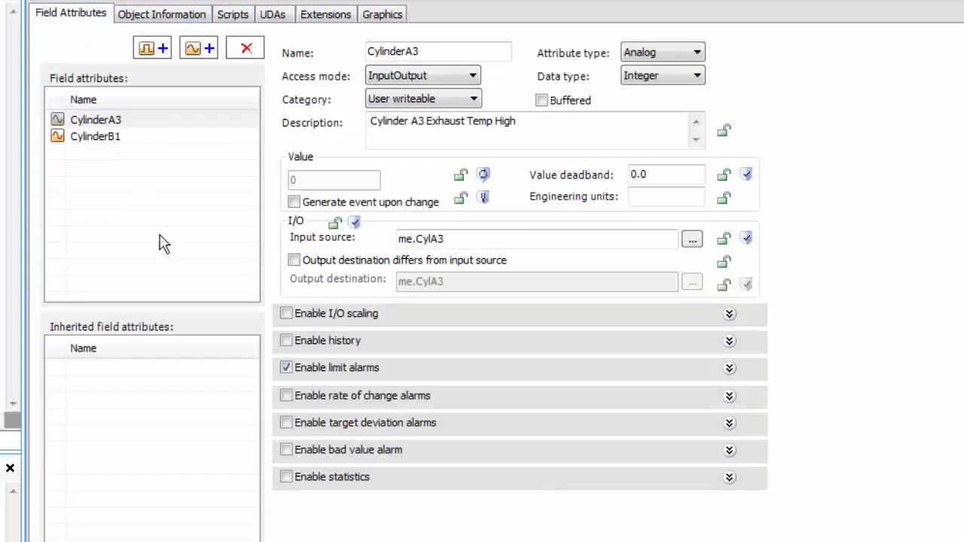
click(109, 136)
click(120, 119)
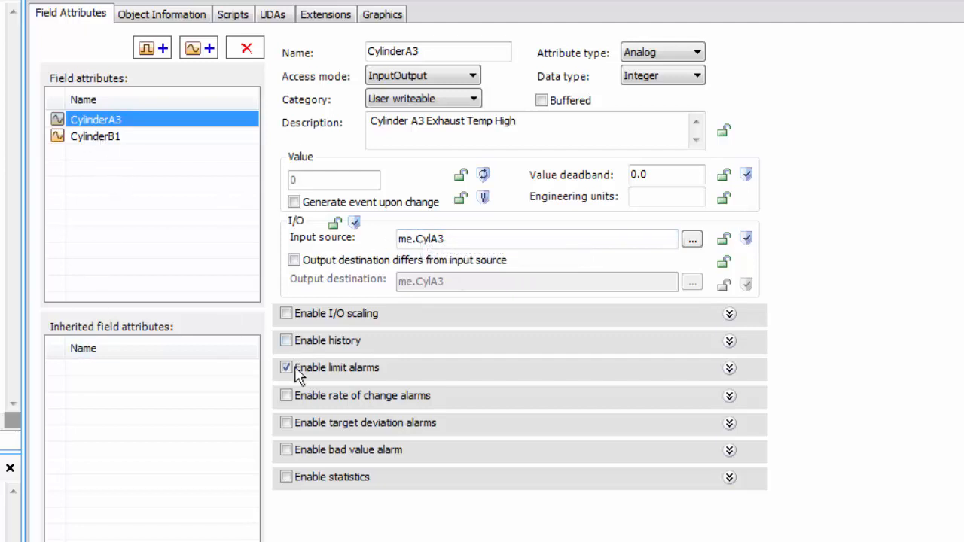
click(729, 368)
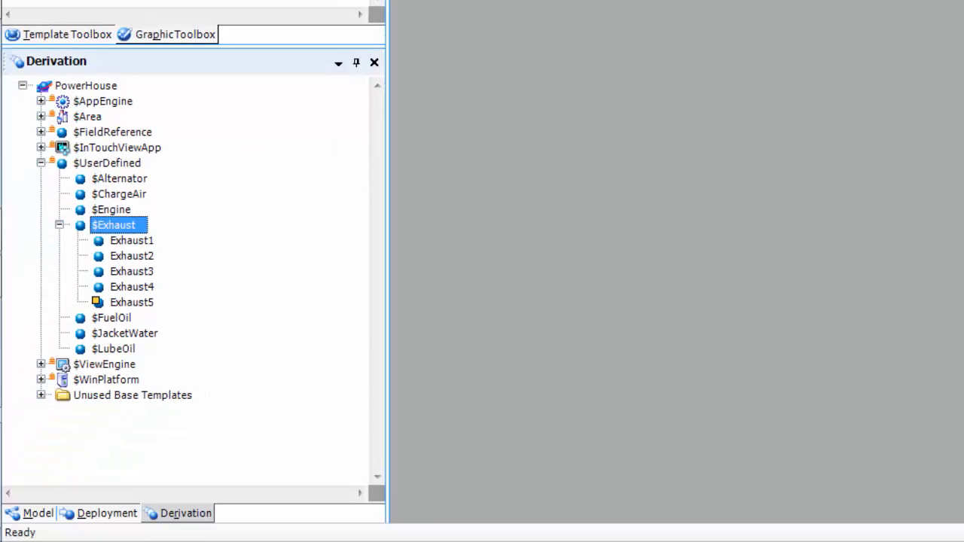
Open the Alarm graphic in the symbol editor
click(166, 3)
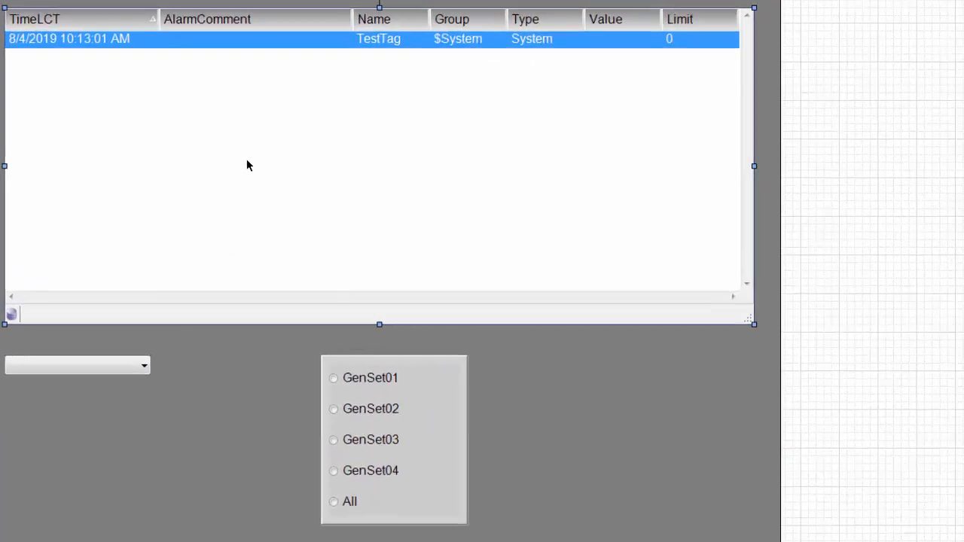
Open the alarm client's animations and test its connection to the A2ALMDB database on CHARLES-PC
double_click(247, 165)
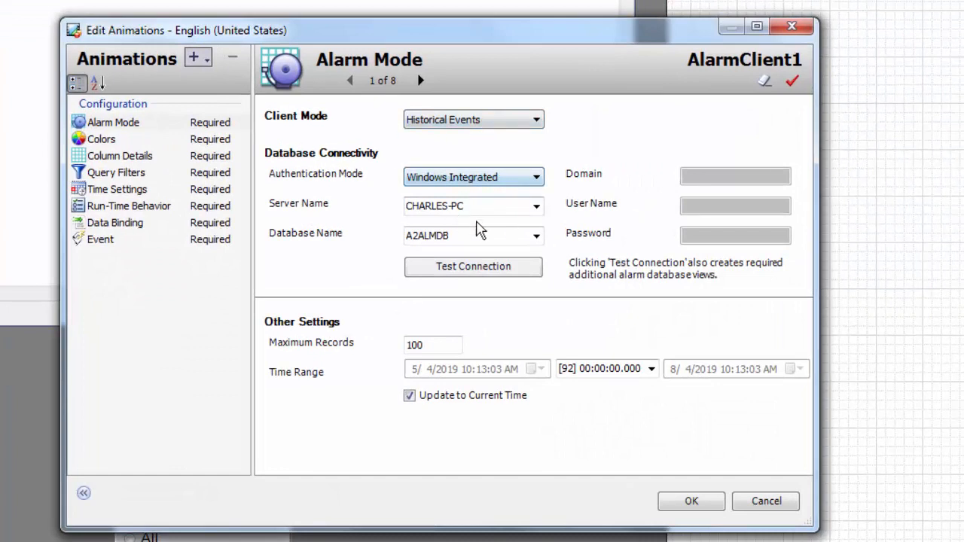
click(458, 278)
click(574, 349)
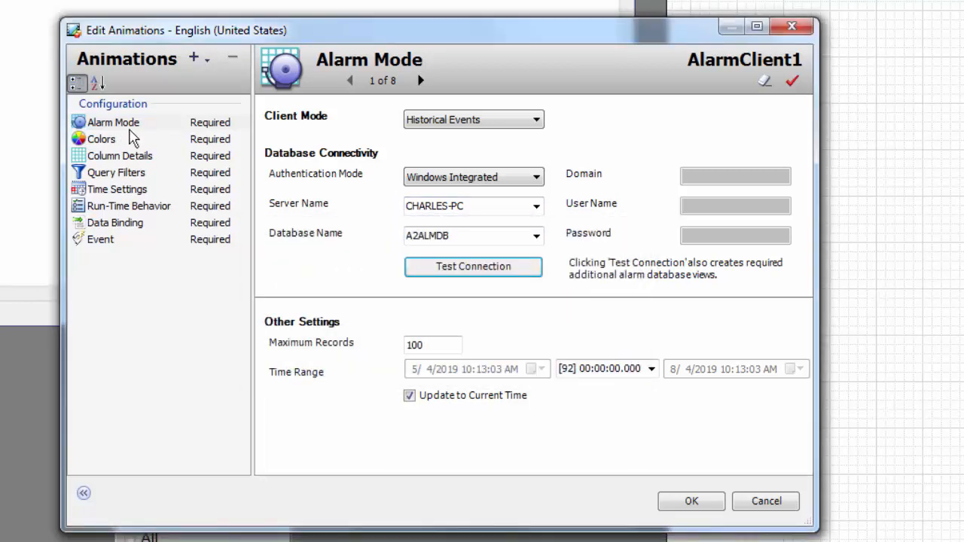
Review the alarm client's Colors, Column Details, Time Settings and Data Binding configuration
click(106, 140)
click(122, 160)
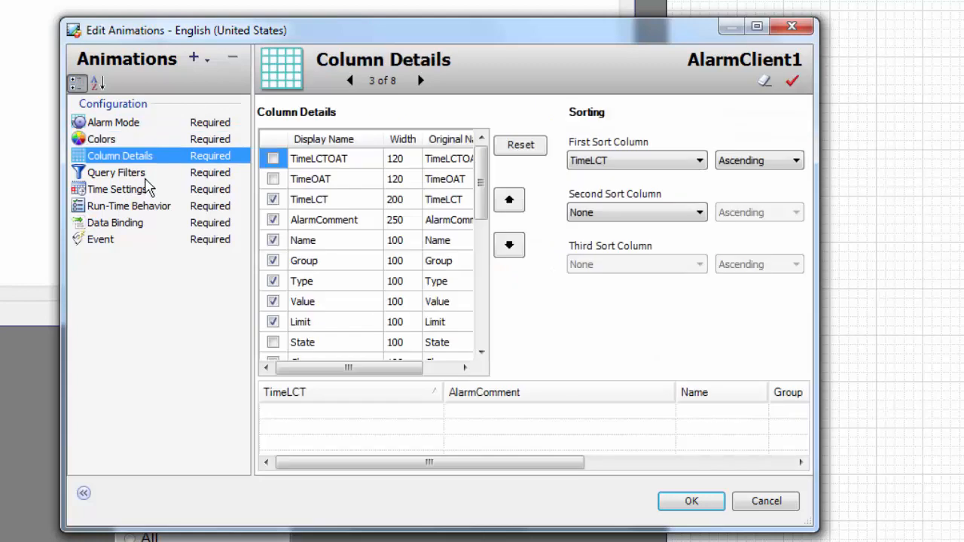
click(119, 191)
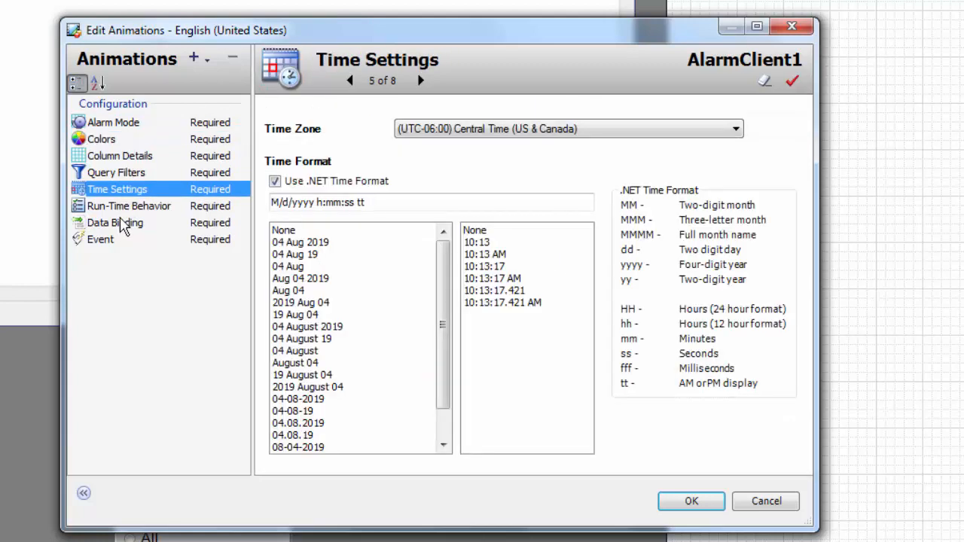
click(113, 223)
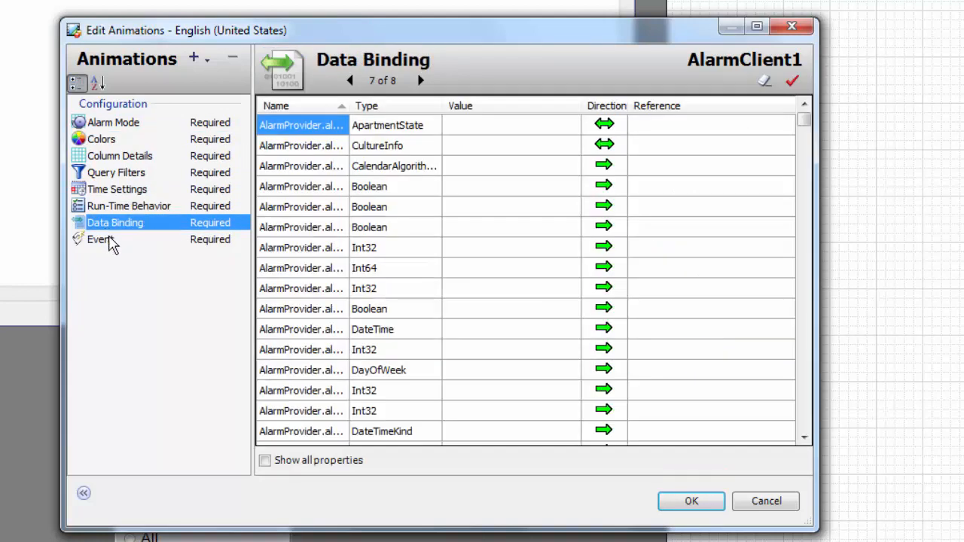
Examine the query filter favorites and the criteria of the All and GenSet01 filters, and close the animation editor
click(116, 173)
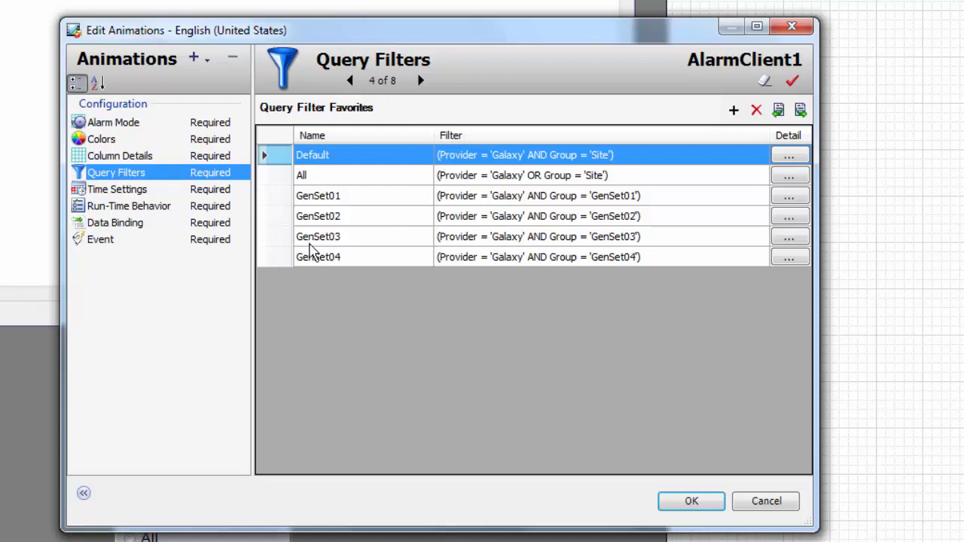
click(272, 180)
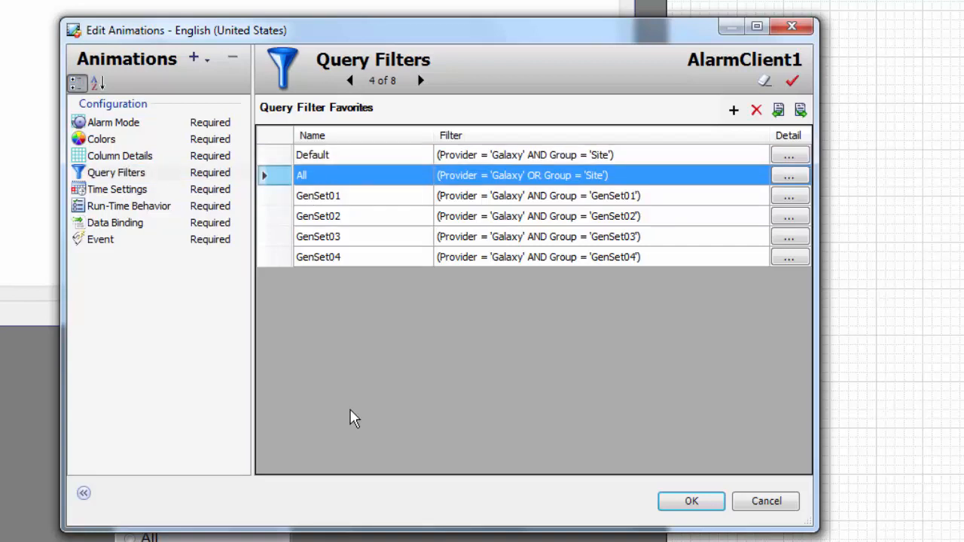
click(265, 198)
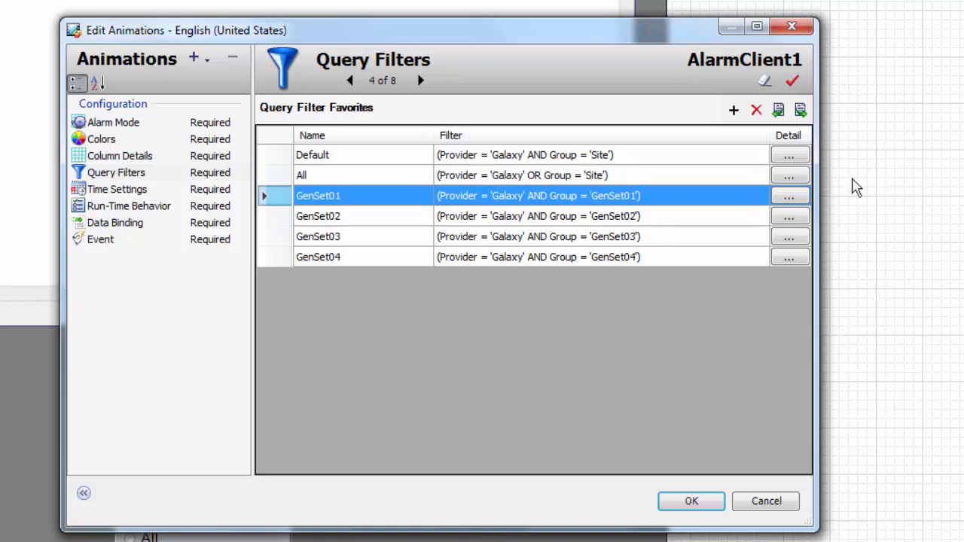
click(791, 176)
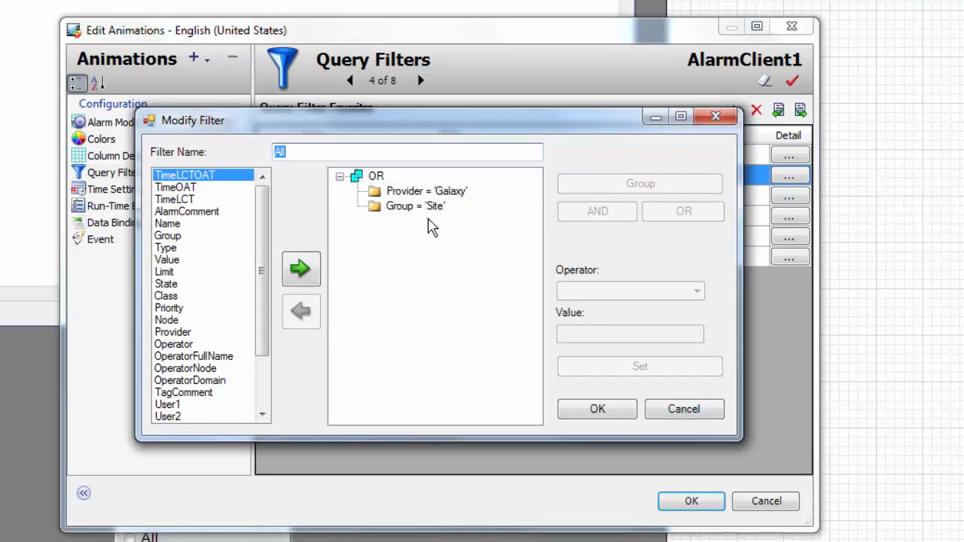
click(669, 412)
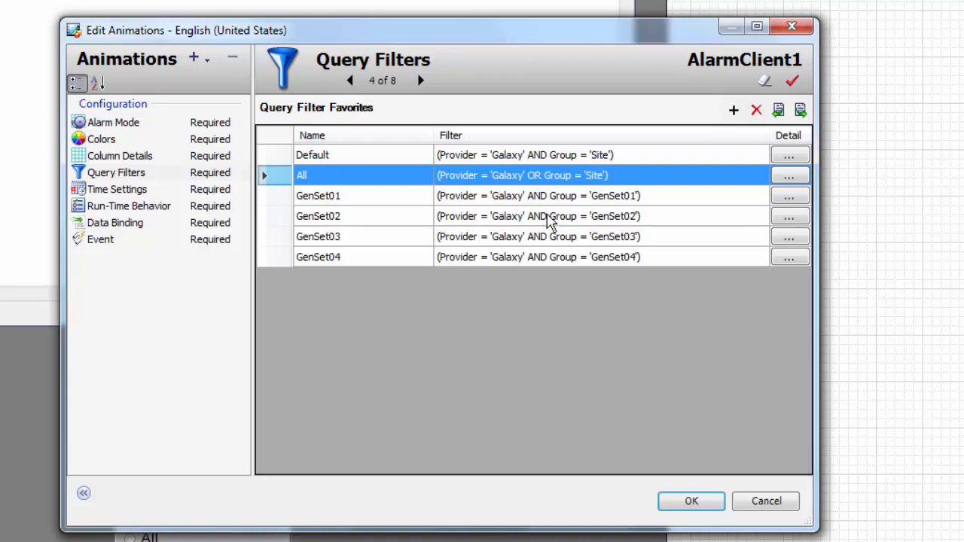
click(791, 198)
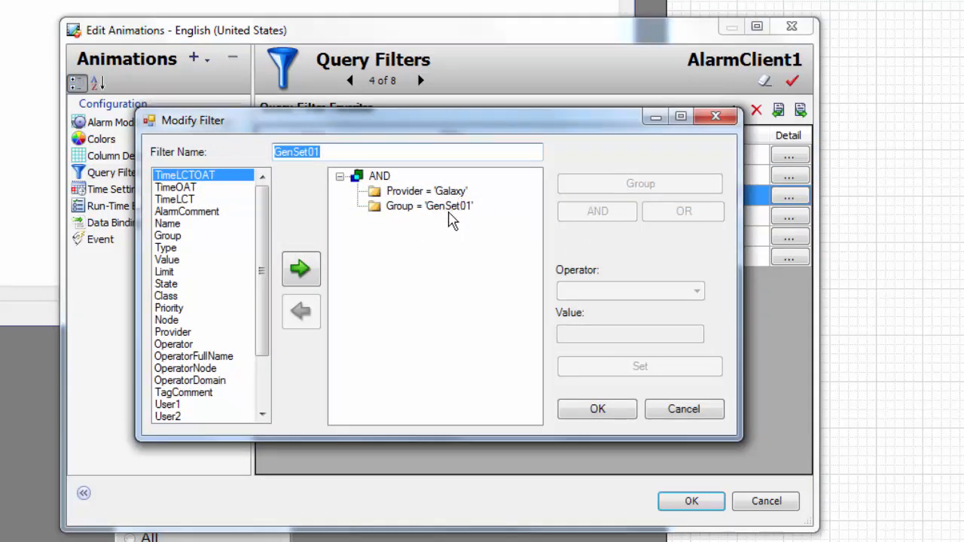
click(684, 413)
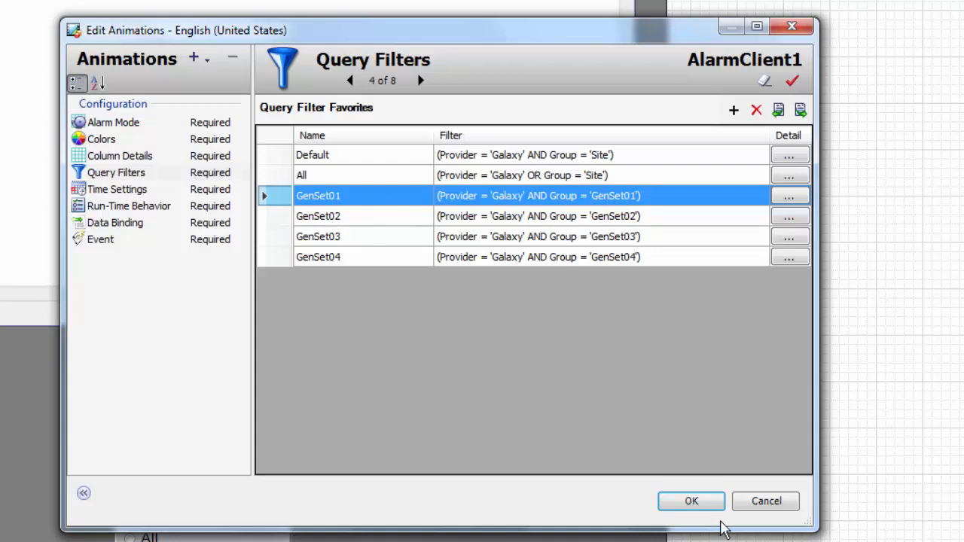
click(691, 502)
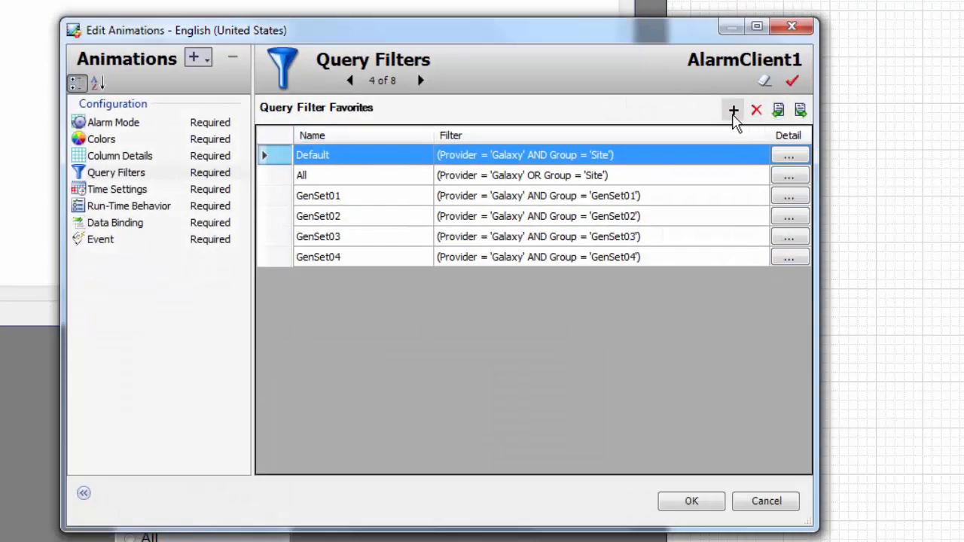
Start a new query filter favorite with the condition Provider = 'Galaxy'
click(733, 112)
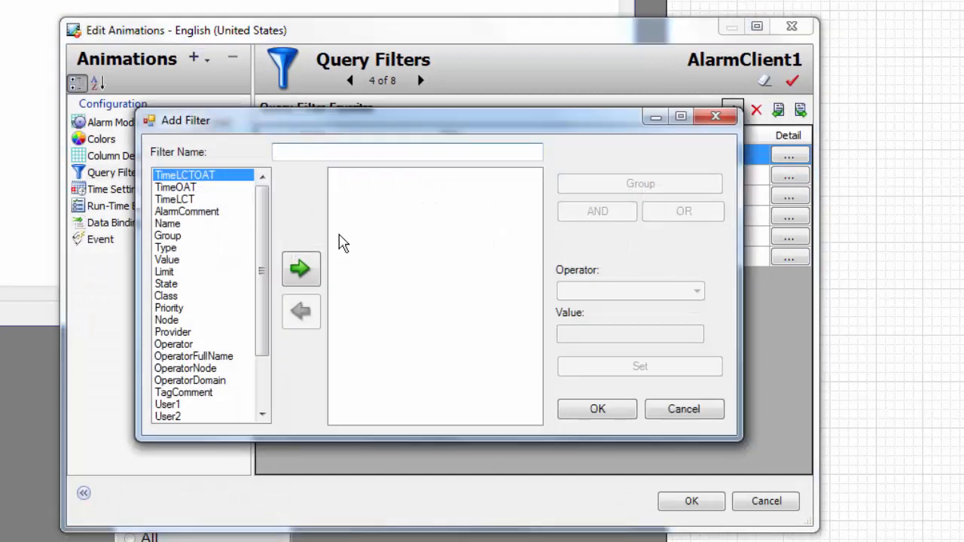
click(182, 333)
click(301, 269)
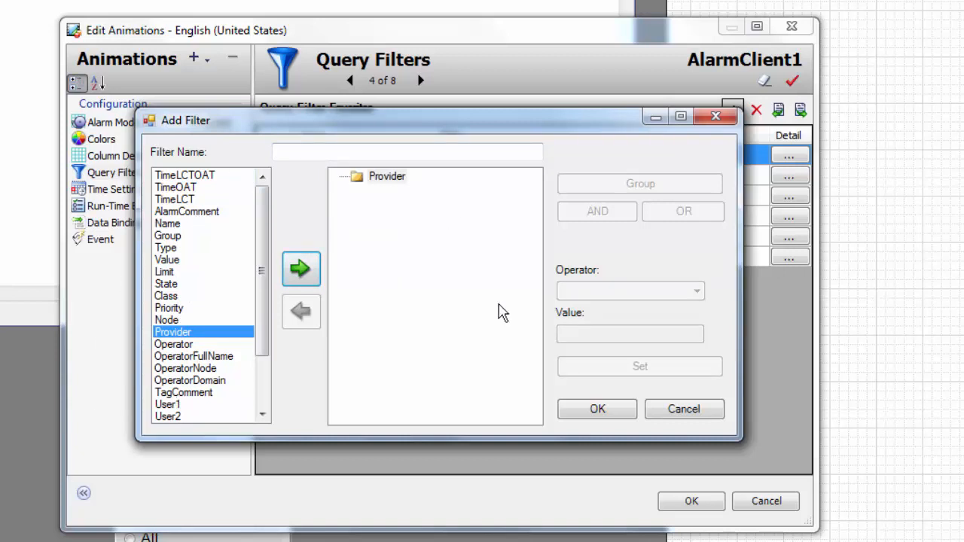
click(387, 179)
click(579, 333)
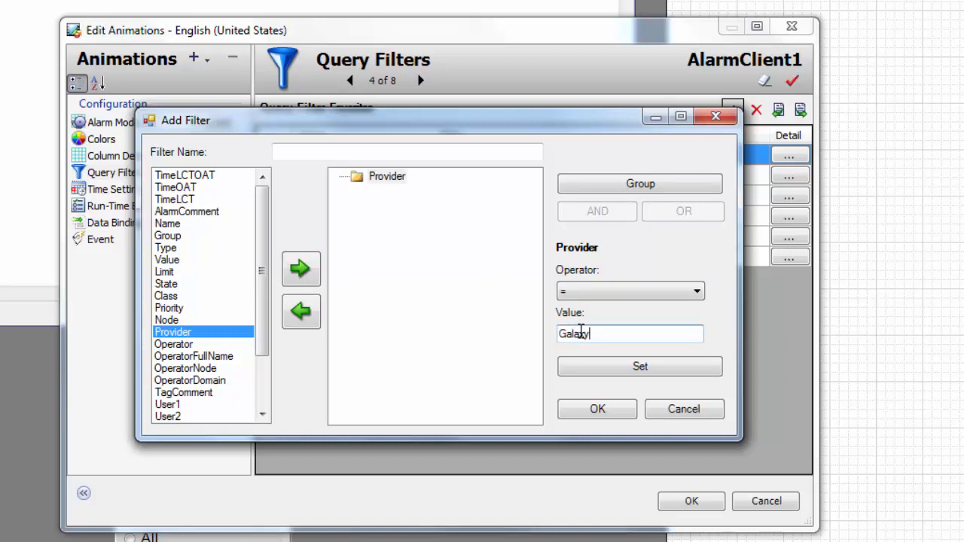
click(639, 369)
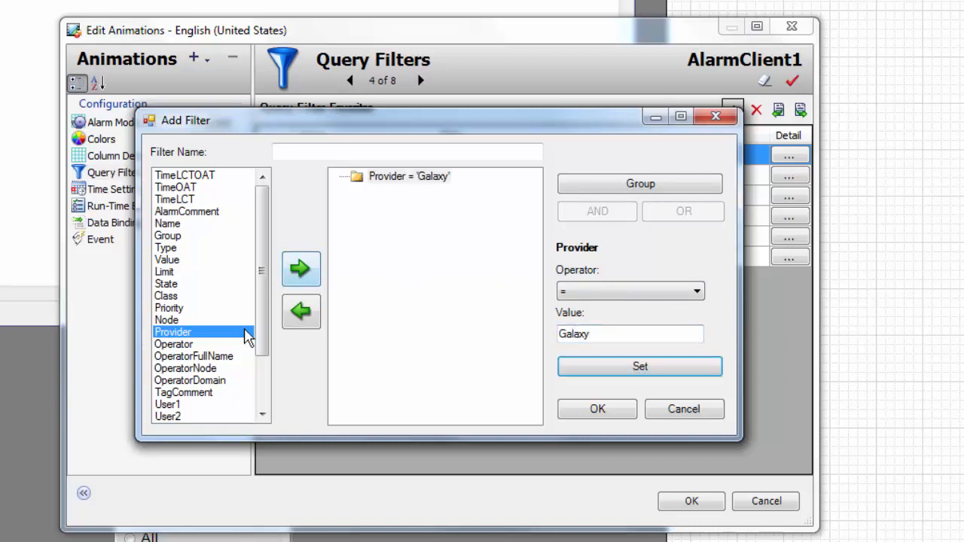
Name the new filter All2 and add the condition Group = 'Site' to it
click(168, 237)
click(301, 269)
click(399, 206)
click(580, 334)
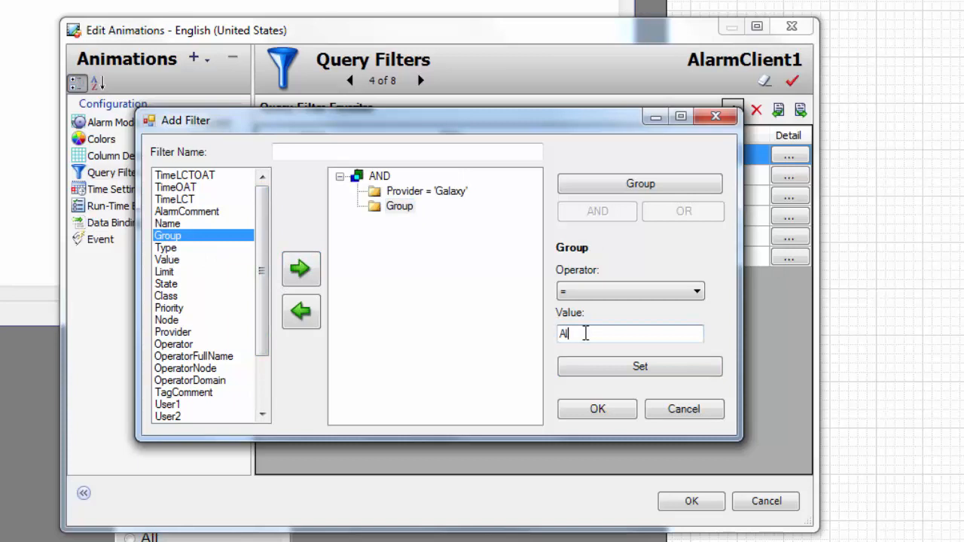
click(297, 149)
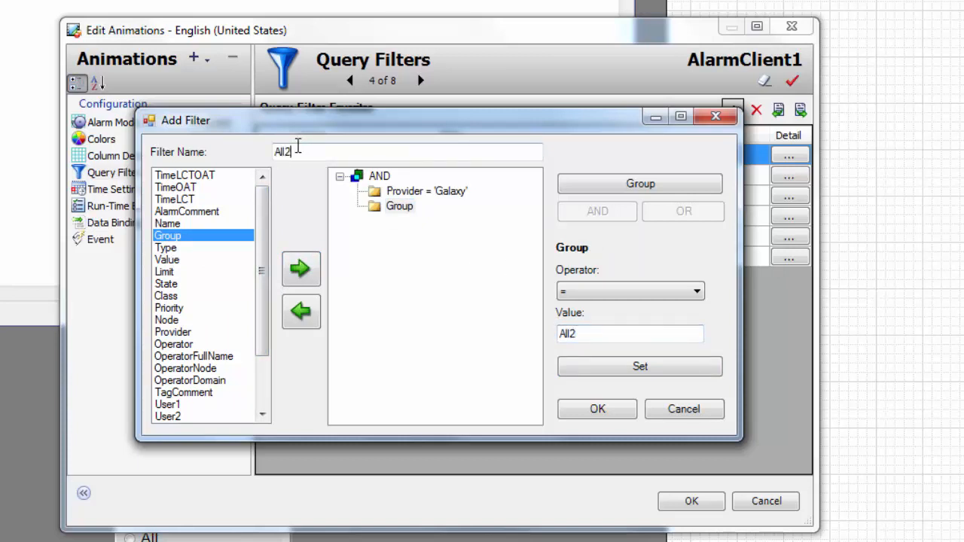
click(594, 410)
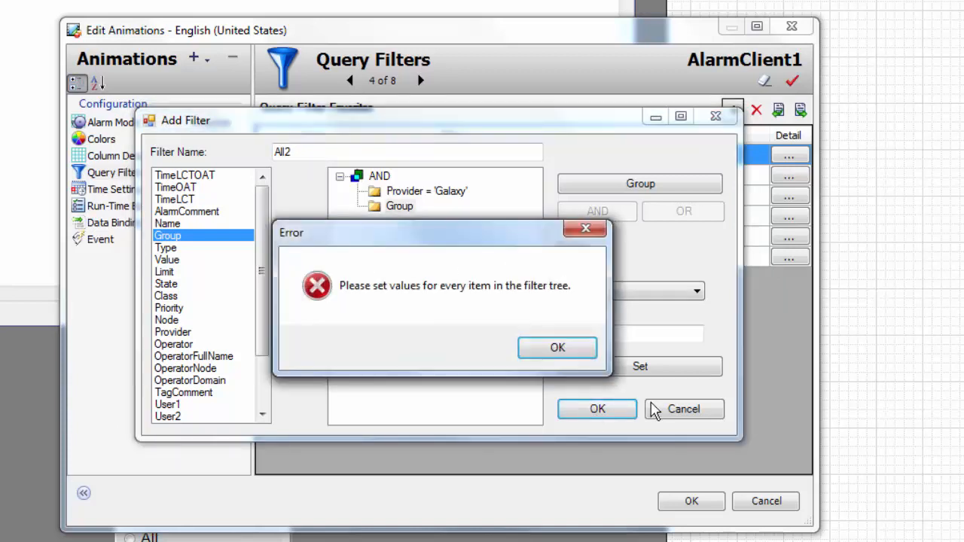
click(555, 348)
click(399, 205)
click(580, 334)
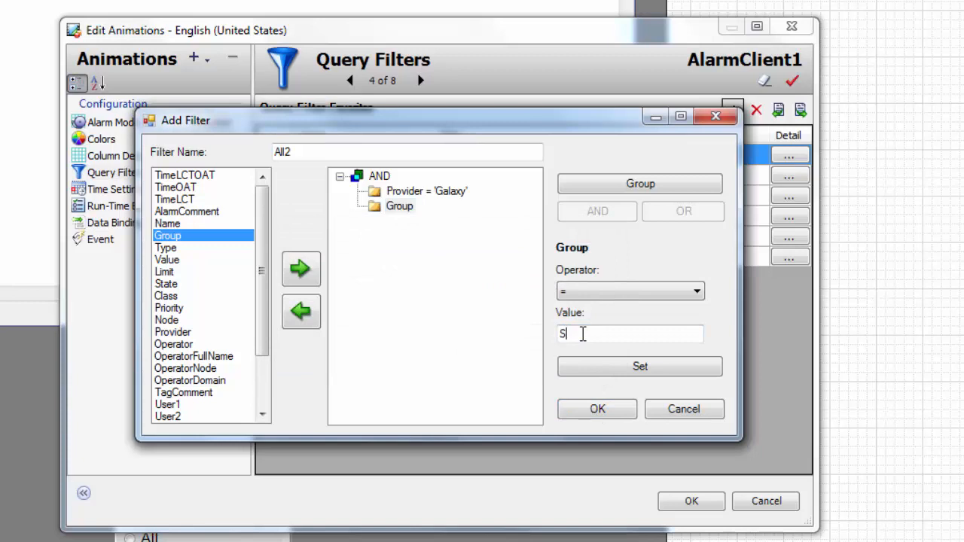
click(622, 368)
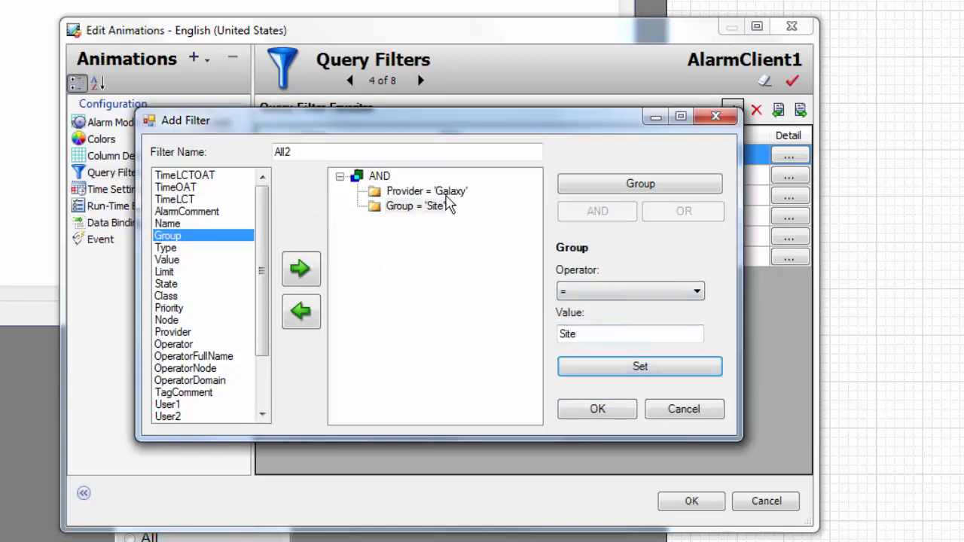
Change the All2 filter's logical operator to OR and save the filter
click(379, 177)
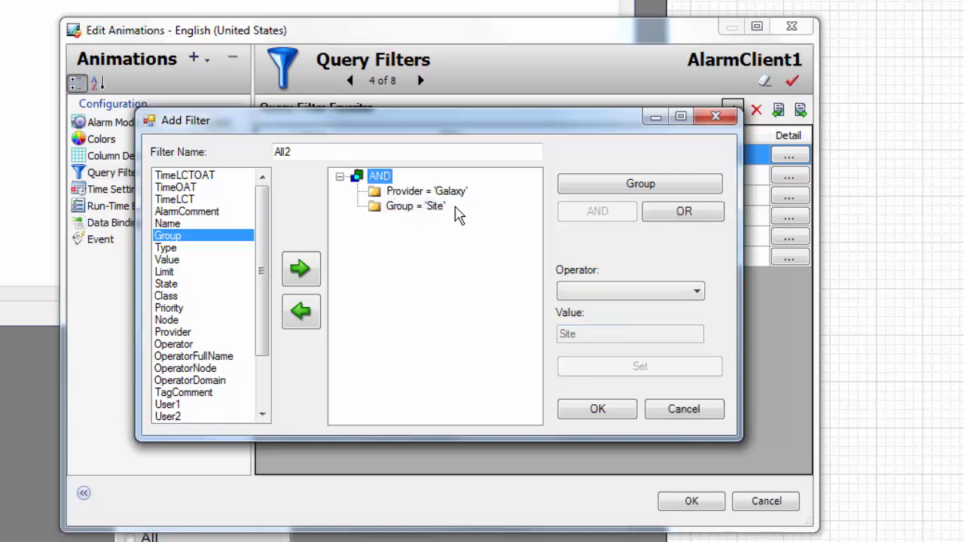
click(684, 214)
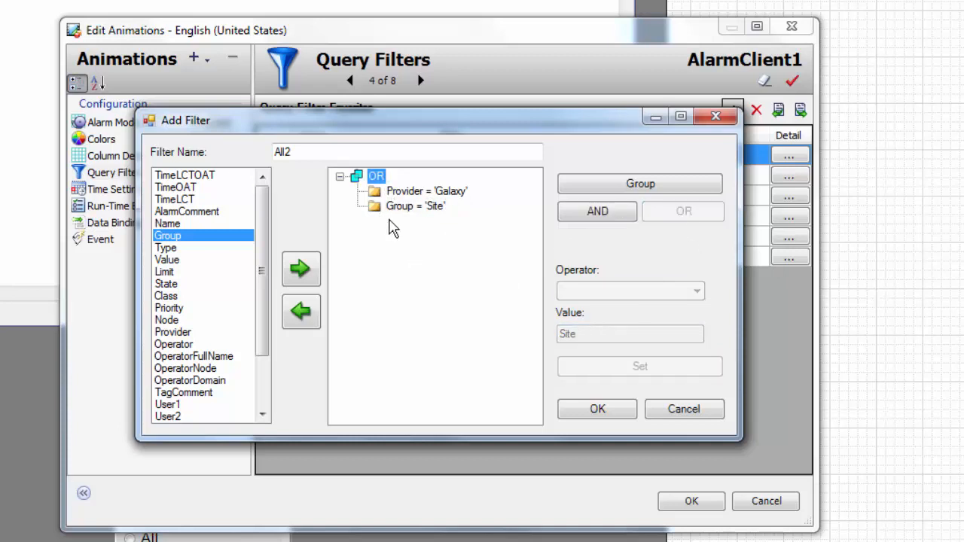
click(401, 192)
click(407, 206)
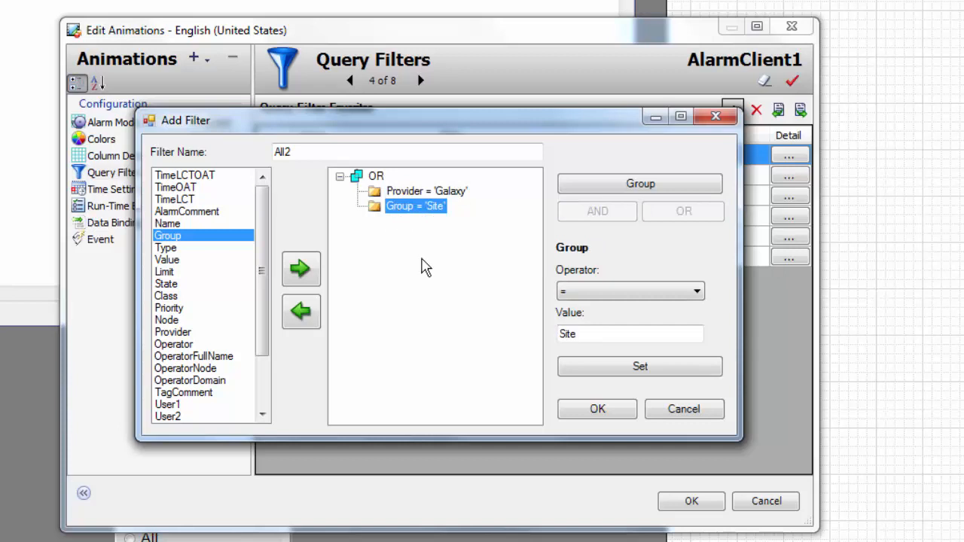
click(612, 412)
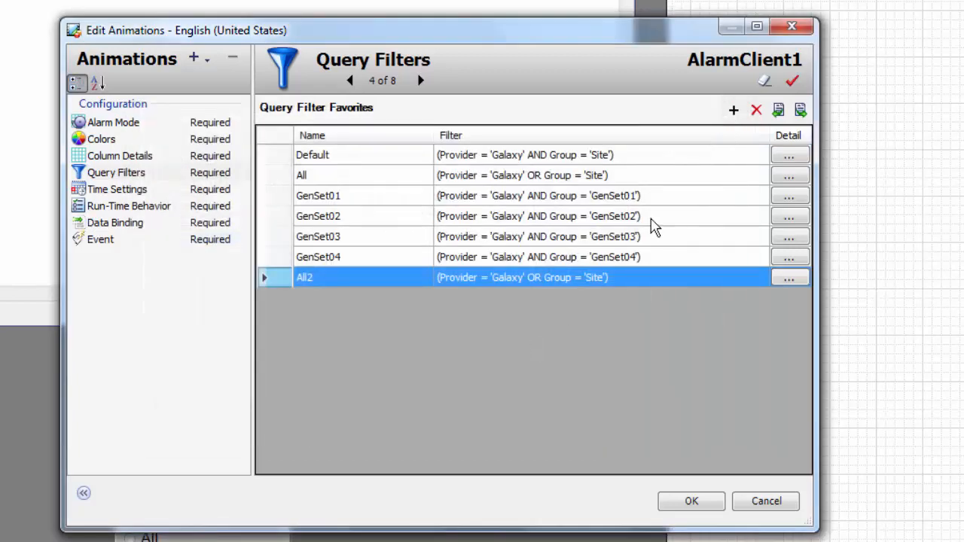
Check the criteria of the All filter and delete the duplicate All2 filter
click(789, 174)
click(587, 407)
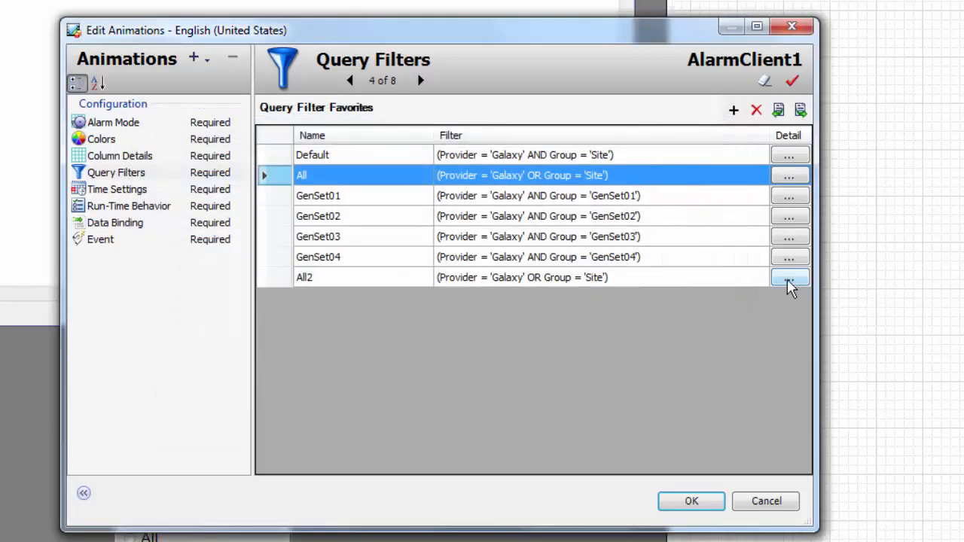
click(701, 277)
click(757, 112)
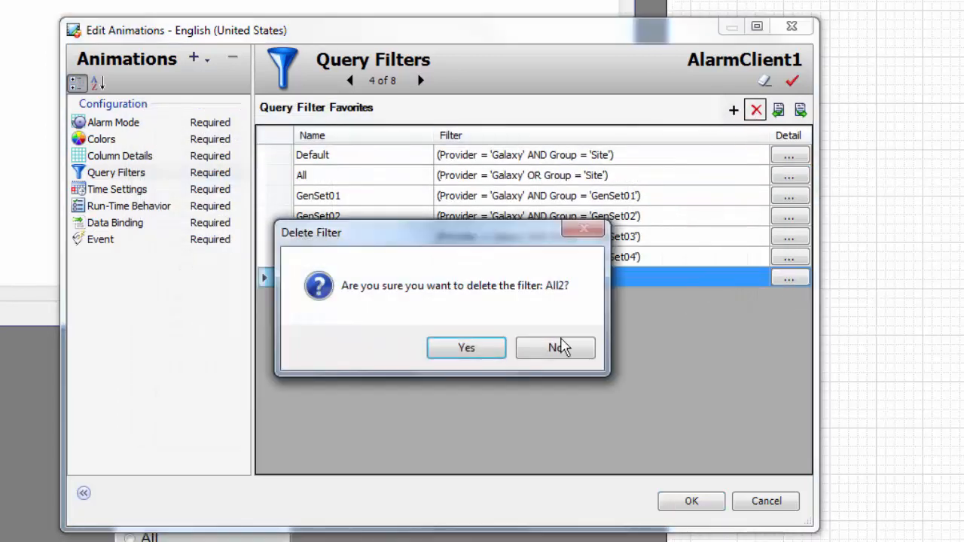
click(467, 356)
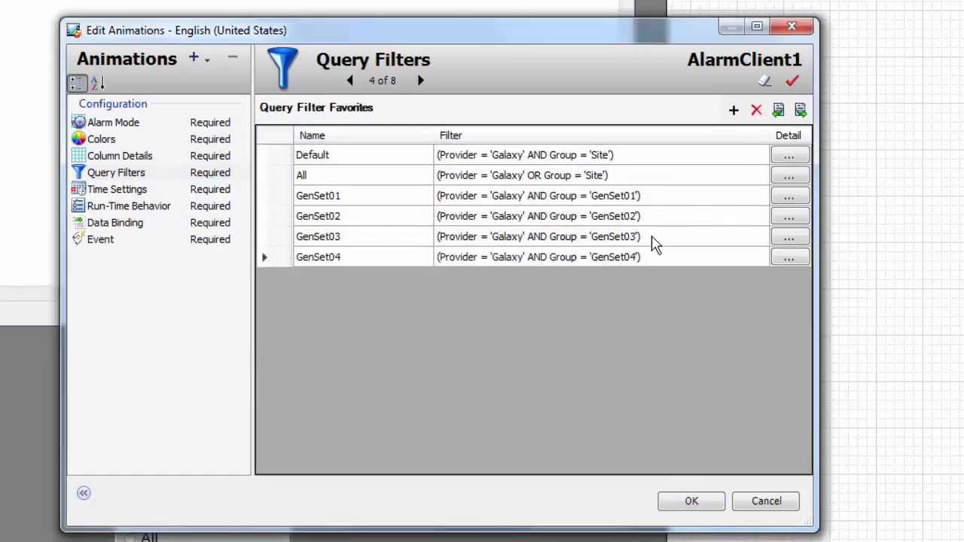
Look at exporting the query filter favorites to an XML file, cancel the export and leave the animation editor without saving
click(800, 110)
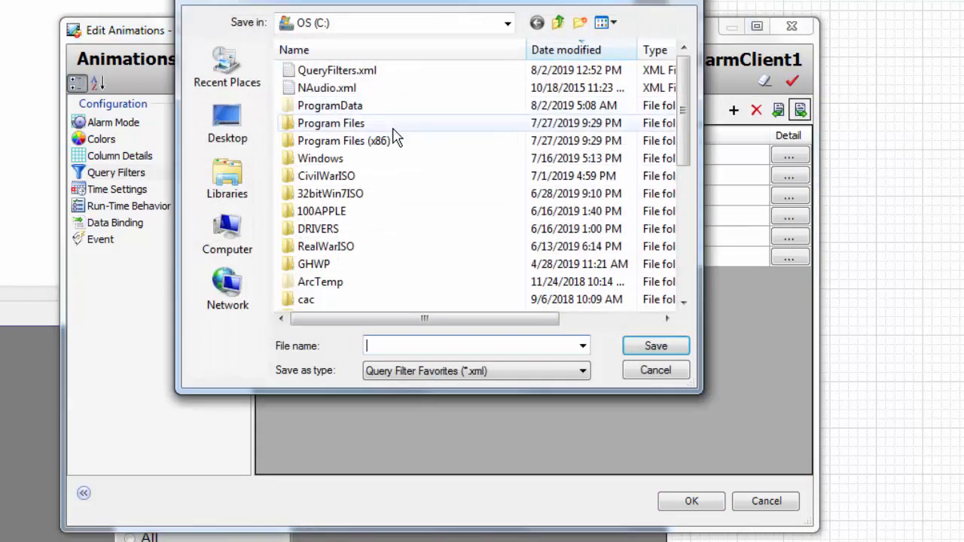
click(677, 372)
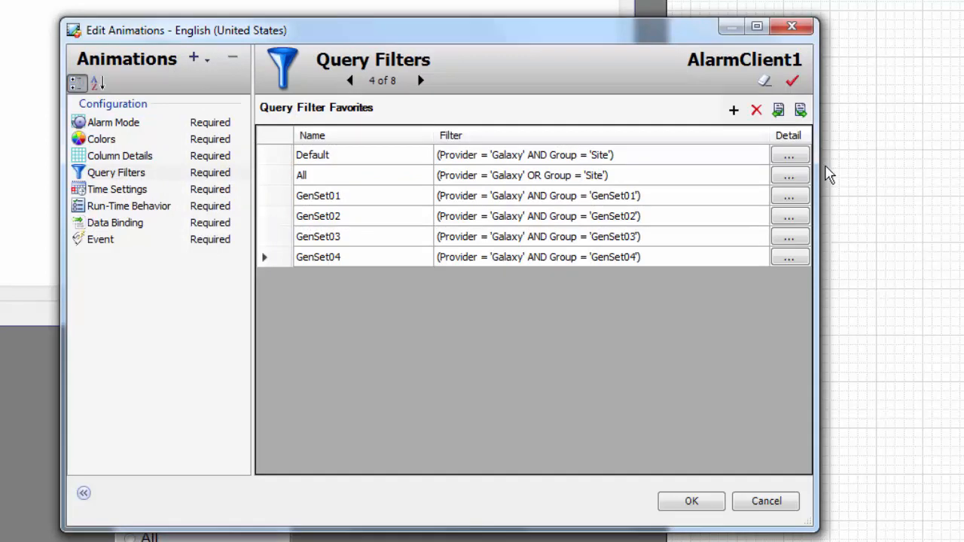
click(766, 502)
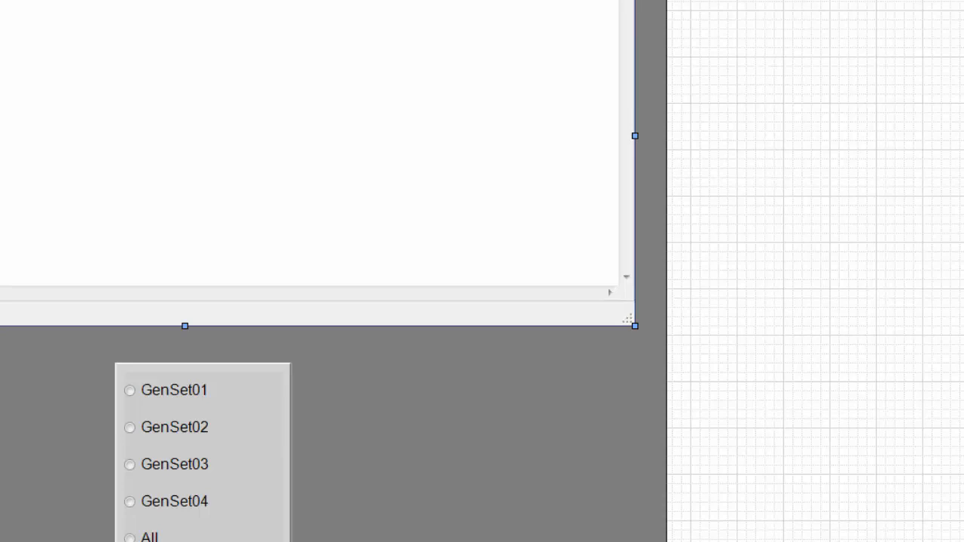
Switch to Notepad, examine the filter definitions in QueryFilters.xml and close the file
key(alt+Tab)
key(alt+Tab)
key(alt+Tab)
key(alt+Tab)
key(alt+Tab)
key(alt+Tab)
key(alt+Tab)
key(alt+Tab)
key(alt+Tab)
key(alt+Tab)
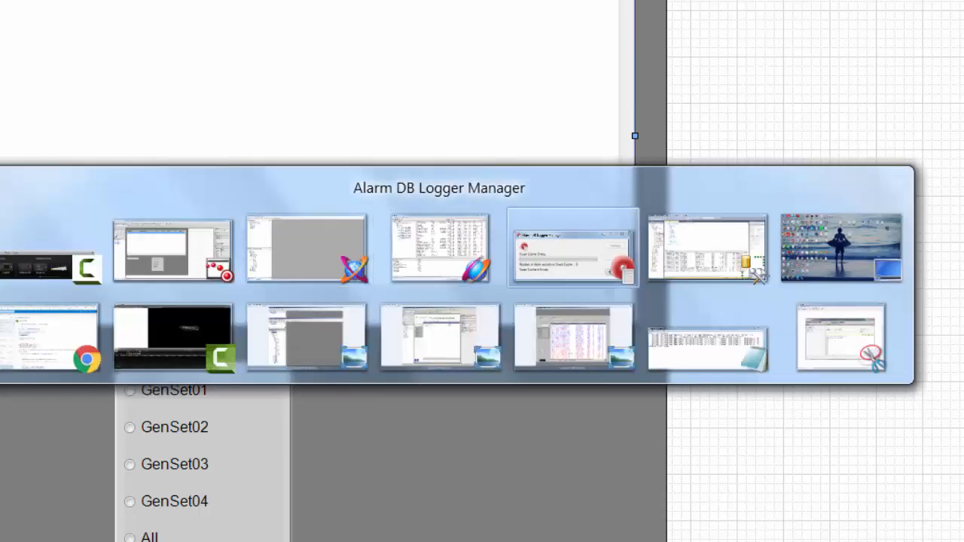
key(alt+Tab)
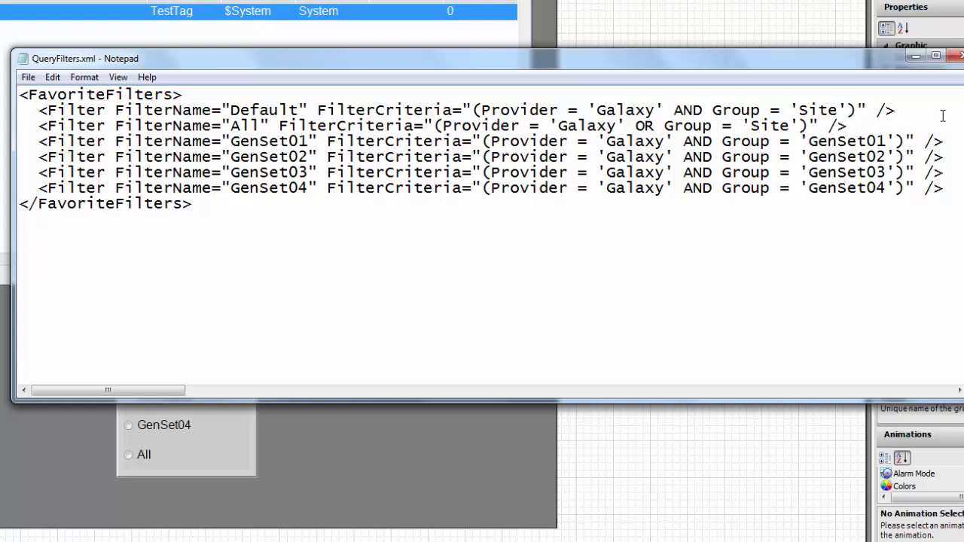
click(953, 56)
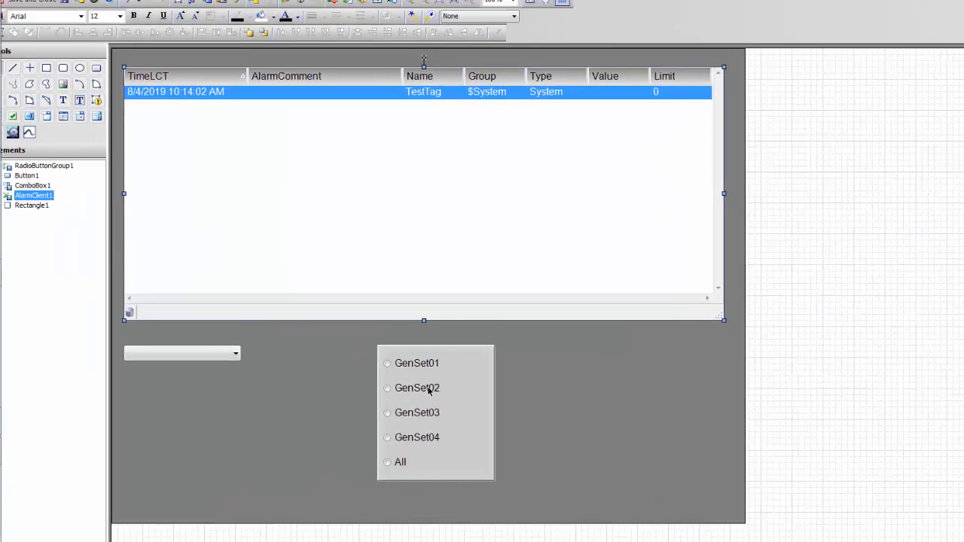
Review the radio button group's reference and static values and the FavoriteString custom property's settings, leaving both editors without saving
double_click(428, 391)
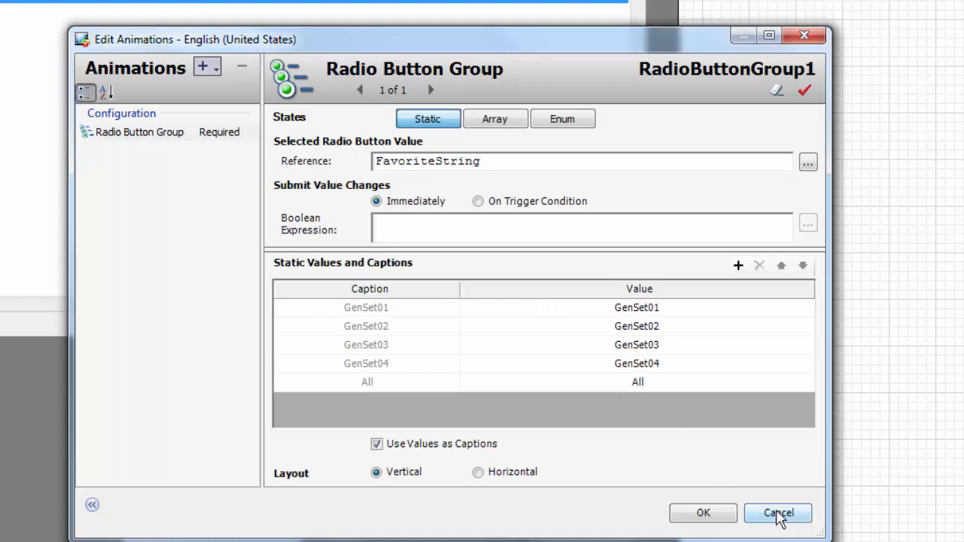
click(780, 512)
click(923, 314)
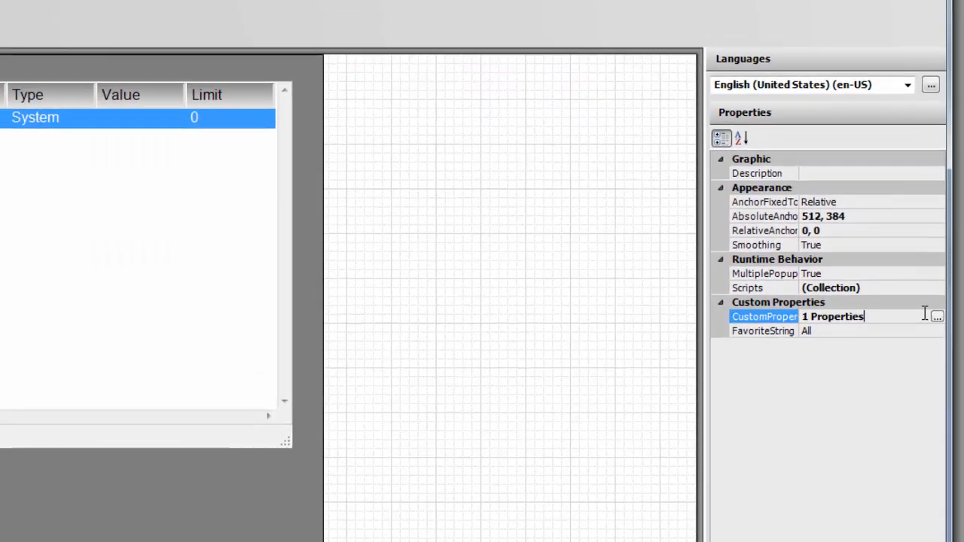
click(939, 328)
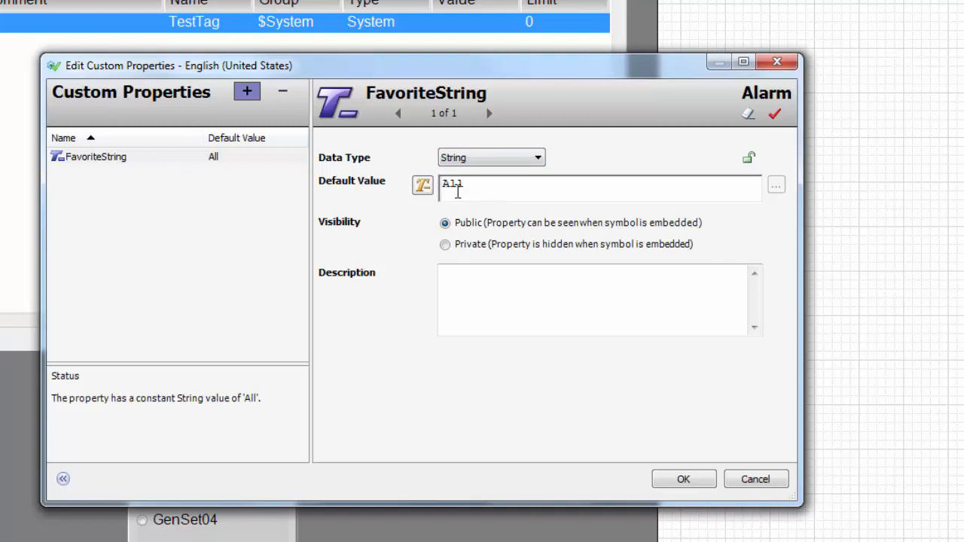
click(755, 482)
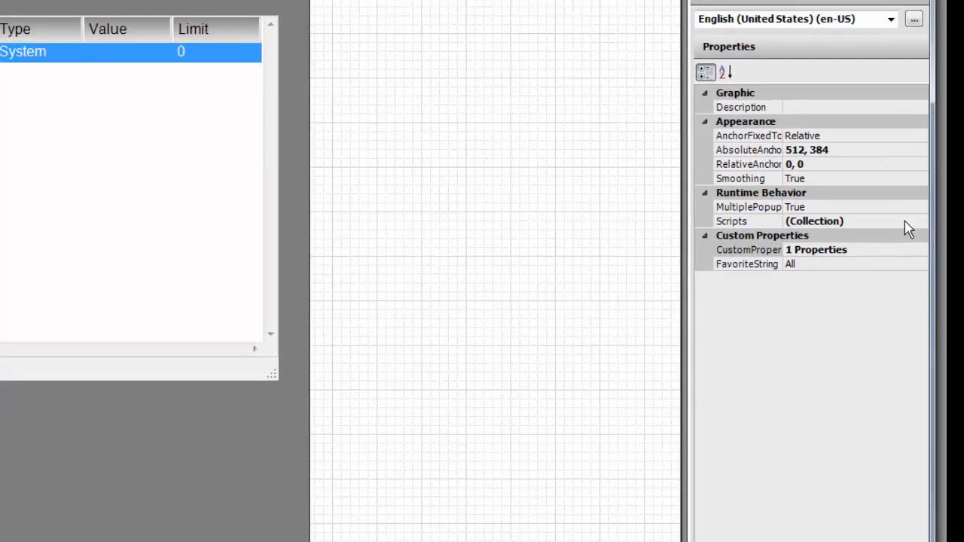
Examine the symbol's On Show and FavoriteChange scripts, cancel the script editor and close the graphic
click(908, 223)
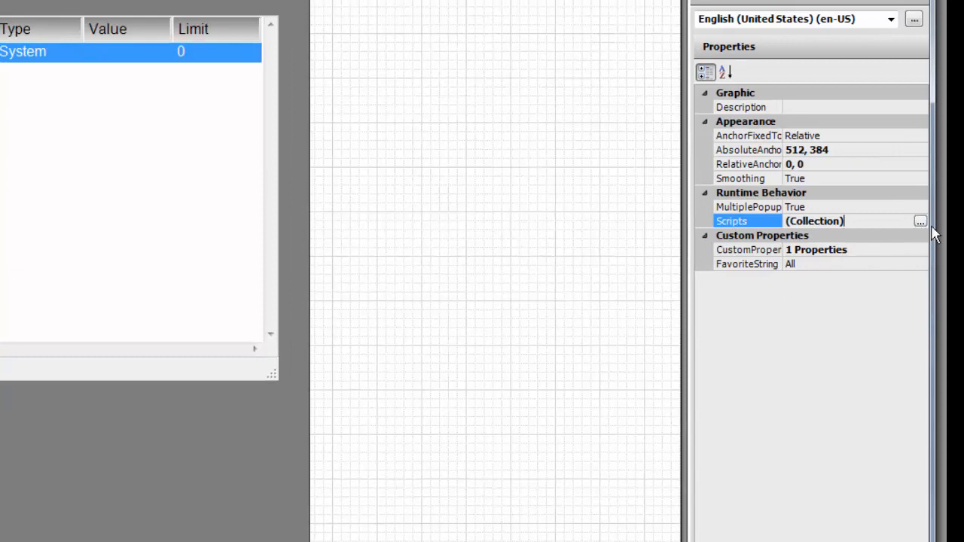
click(921, 222)
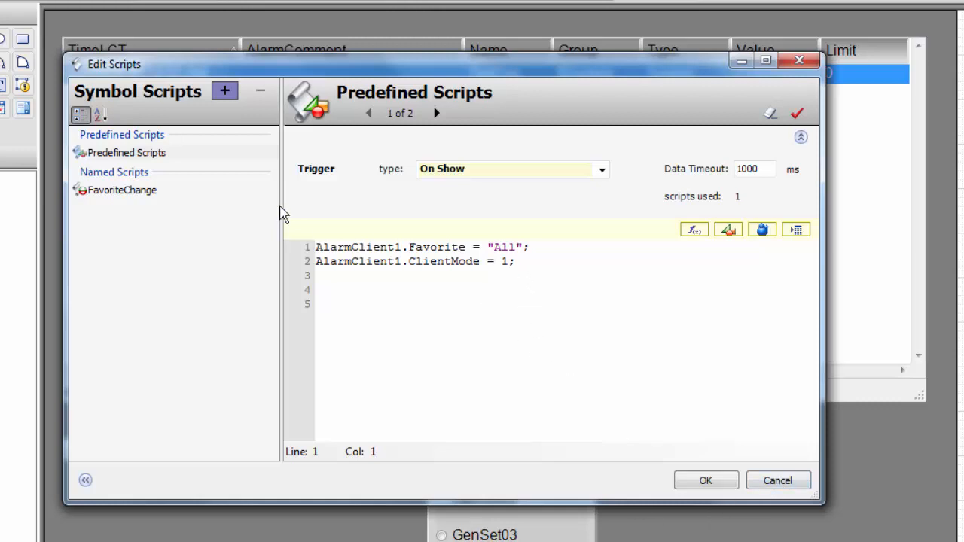
click(132, 194)
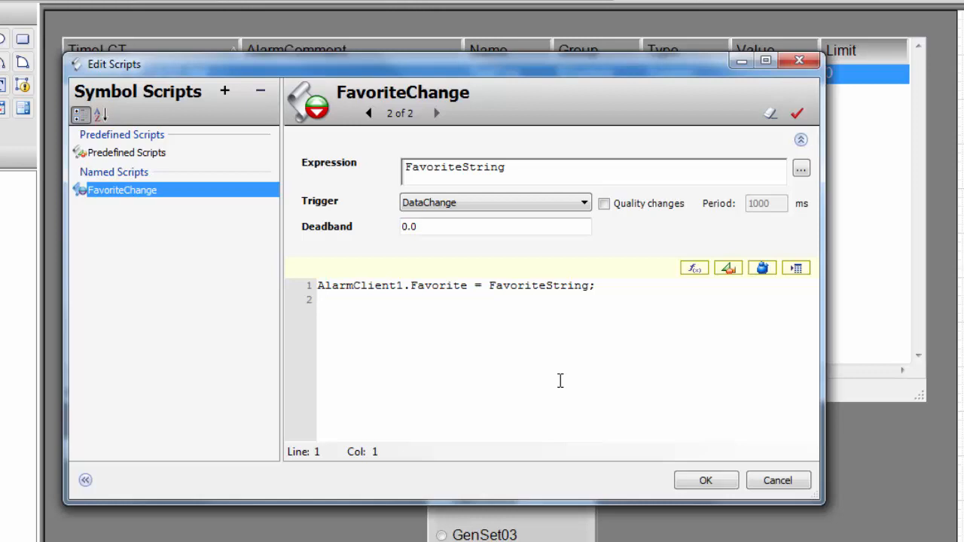
click(778, 482)
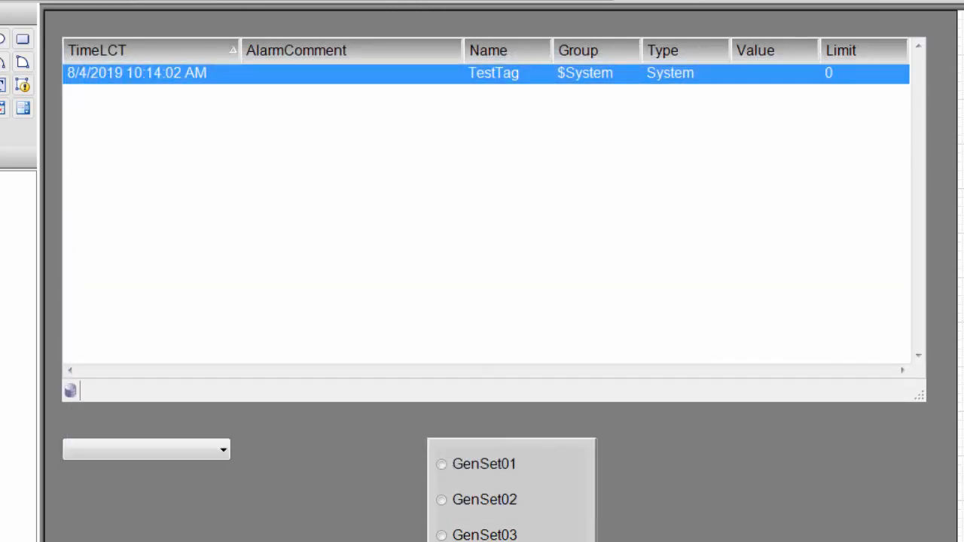
click(759, 426)
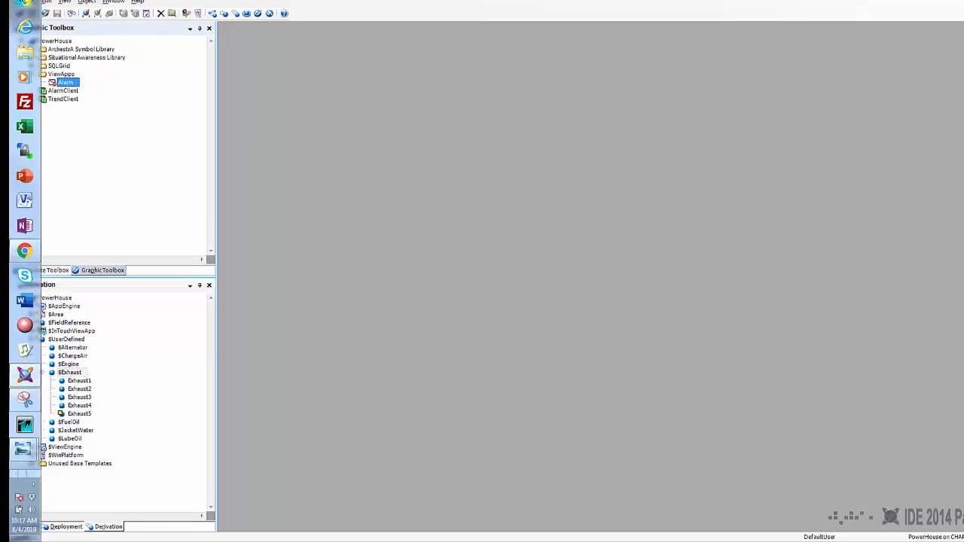
Switch to InTouch Application Manager, run $ViewApp in WindowViewer and show its alarm window
click(24, 6)
click(53, 30)
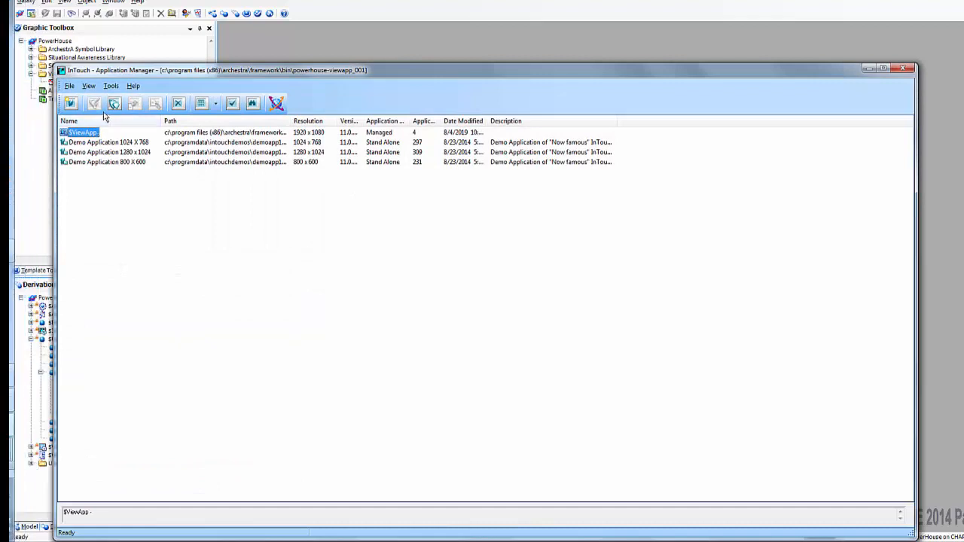
click(114, 104)
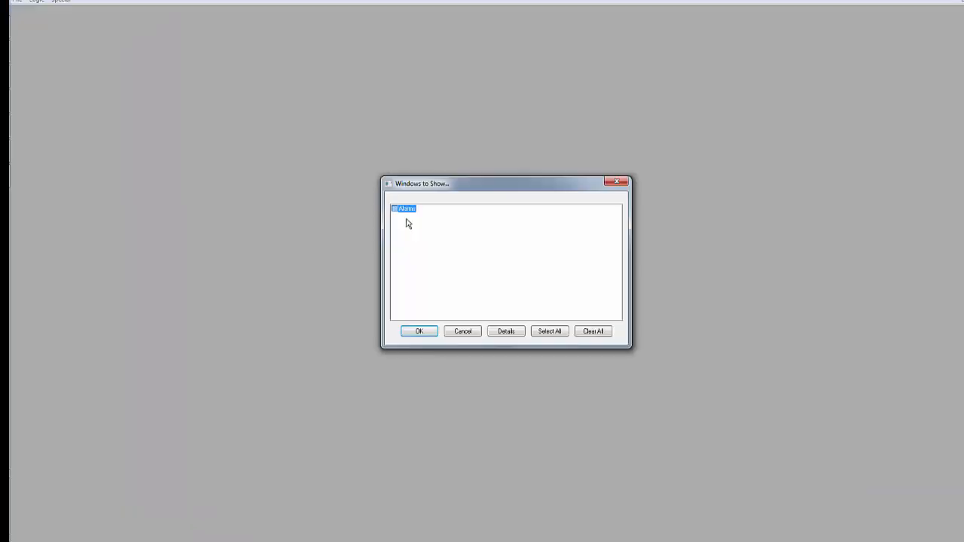
click(395, 210)
click(427, 330)
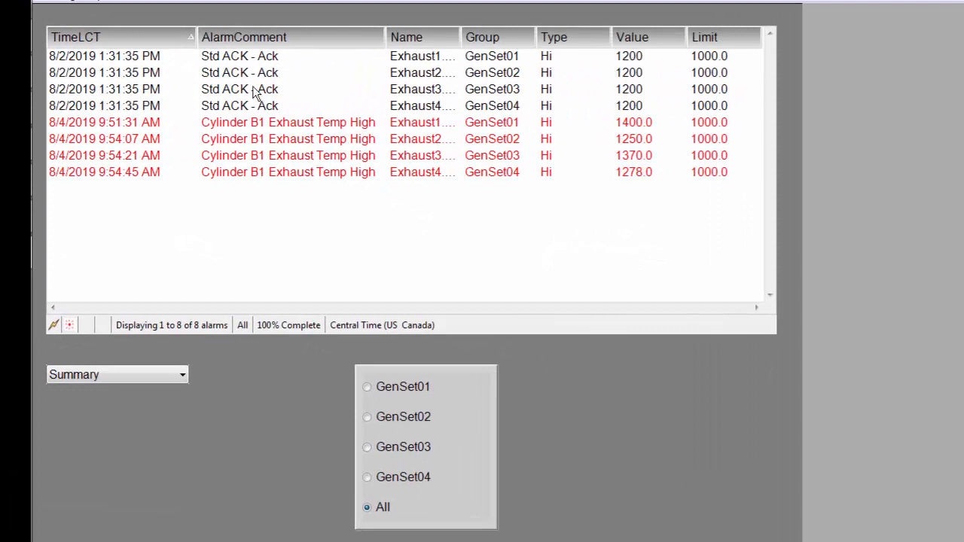
View the alarm client in History mode and return it to Summary mode
click(166, 381)
click(140, 402)
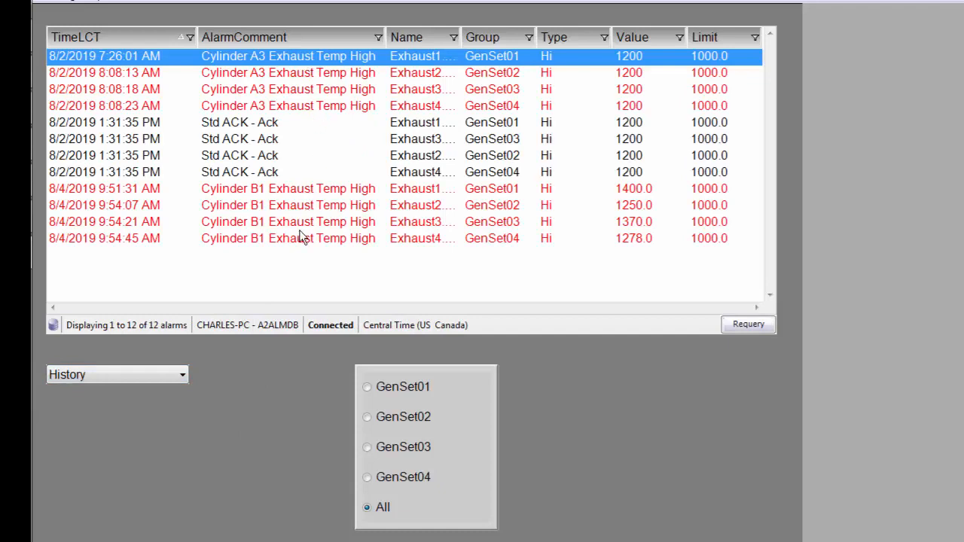
click(161, 375)
click(123, 390)
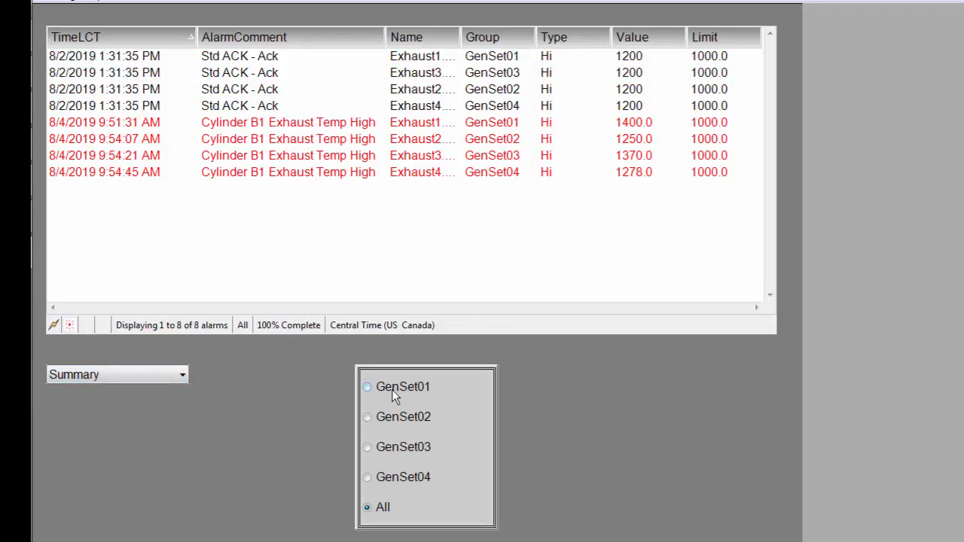
Filter the summary alarms by GenSet01, GenSet02, GenSet03 and GenSet04 in turn, finishing with All
click(392, 390)
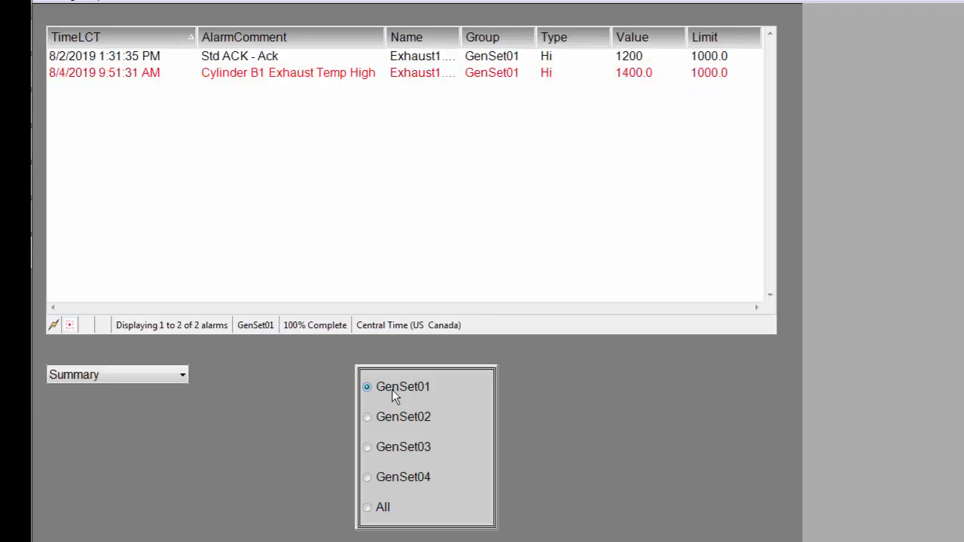
click(403, 421)
click(409, 448)
click(414, 478)
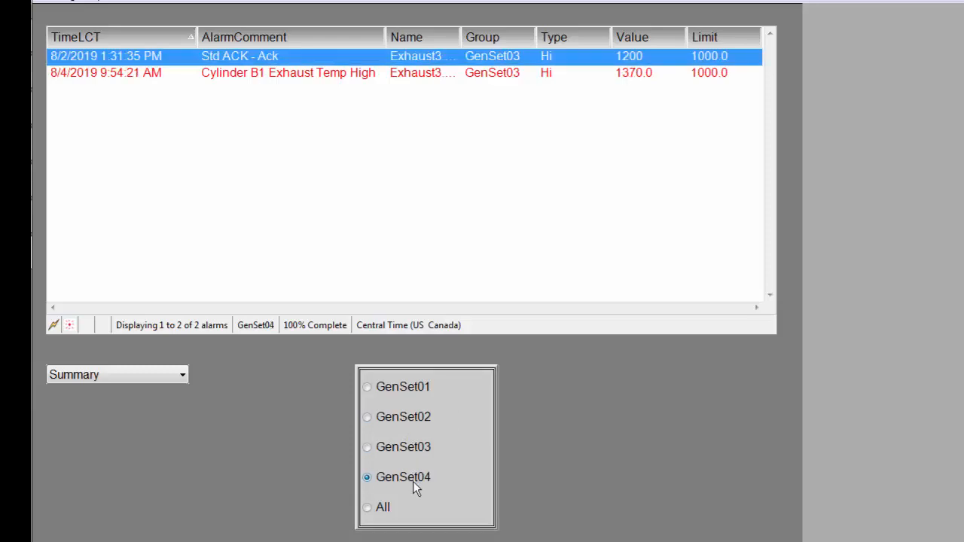
click(379, 515)
Switch the alarm client to History and filter the records by GenSet01 through GenSet04 in turn, finishing with All
click(150, 379)
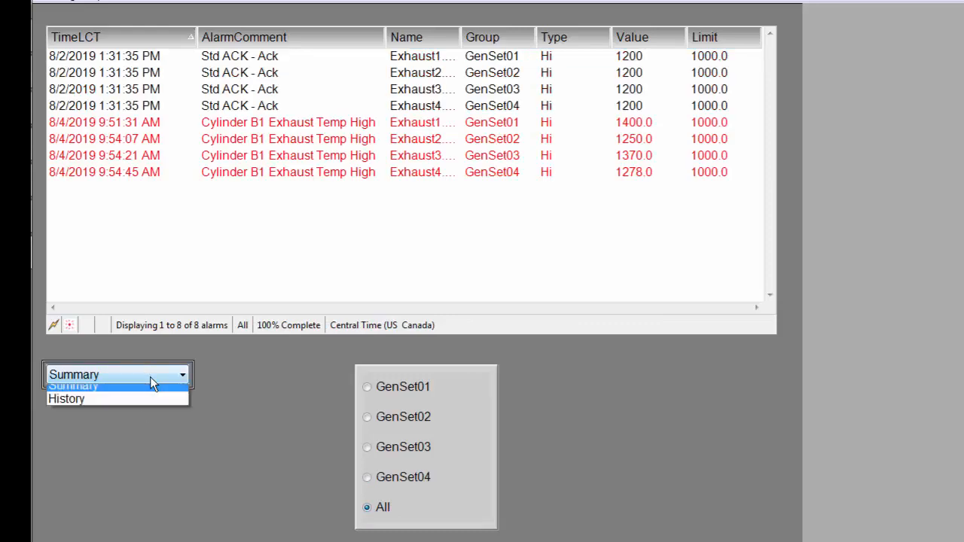
click(126, 400)
click(406, 388)
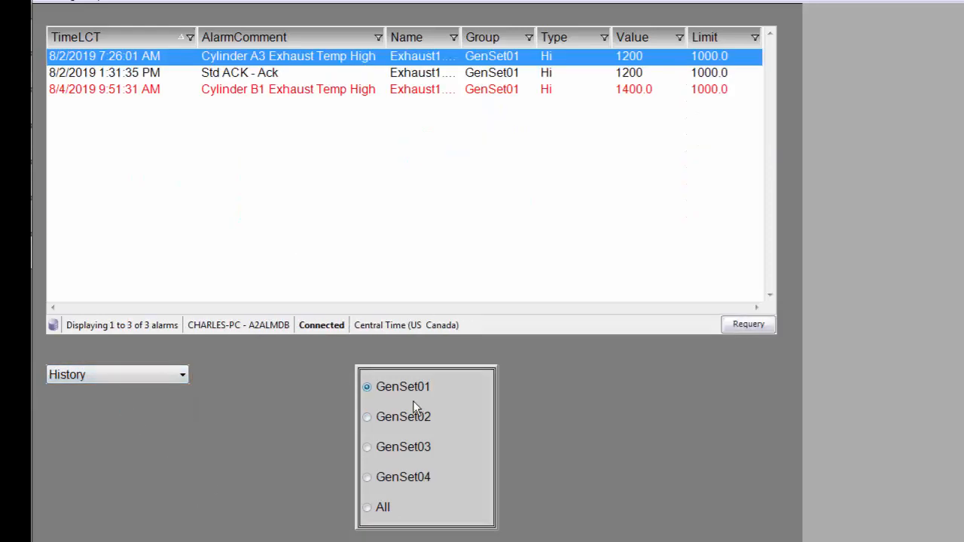
click(413, 416)
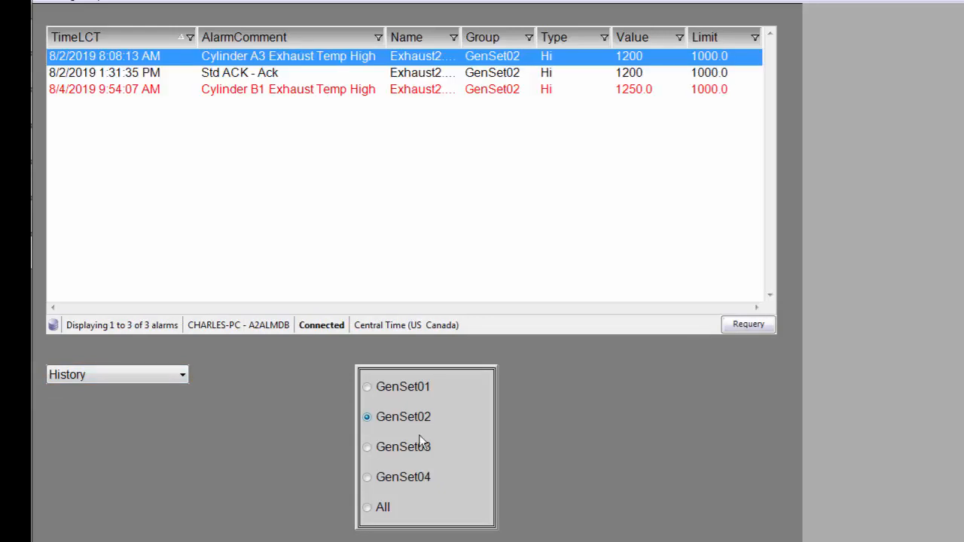
click(418, 448)
click(415, 480)
click(384, 511)
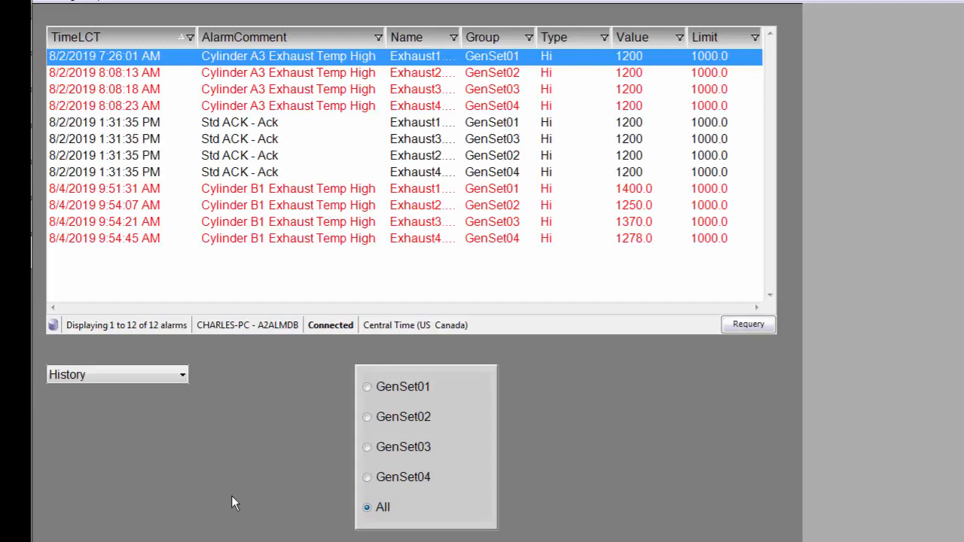